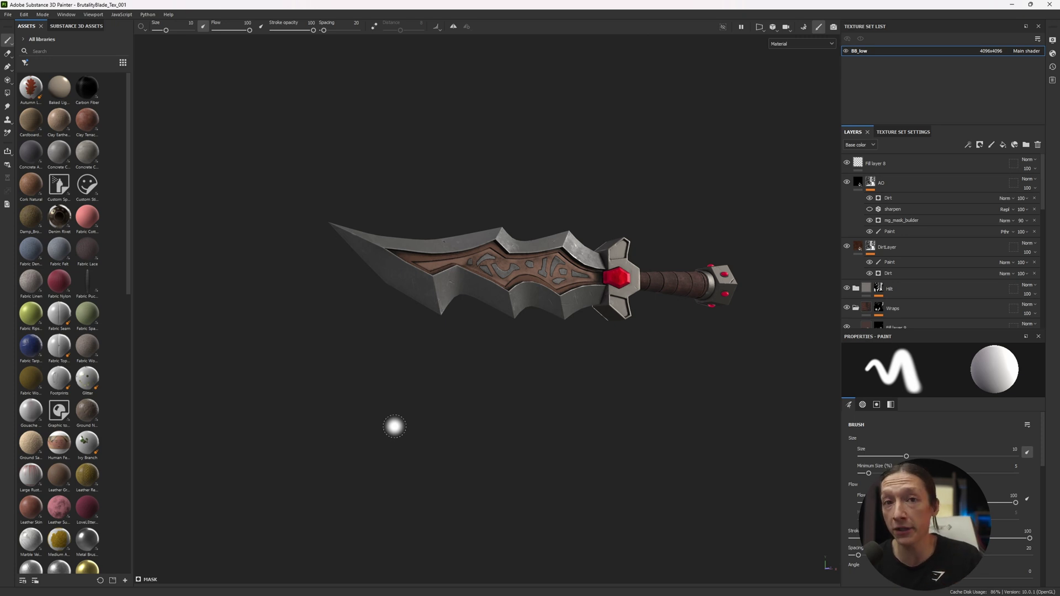
Call up Substance Painter's Export textures dialog with Ctrl+Shift+E.
{"action": "key", "text": "ctrl+shift"}
Export the six PBR Metallic Roughness maps as 8-bit PNGs at size 4096.
{"action": "key", "text": "ctrl+shift+e"}
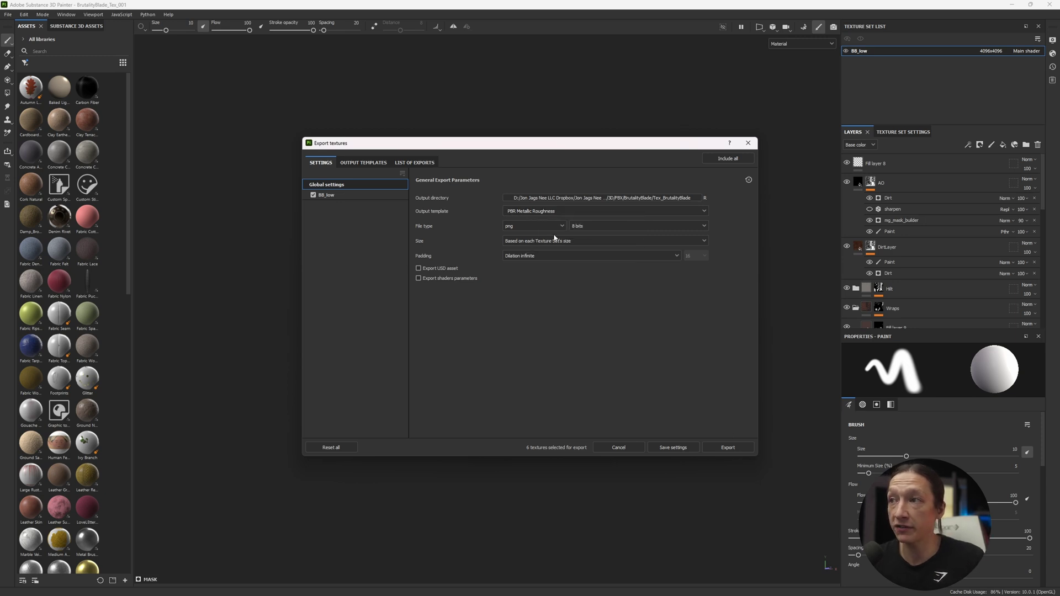
{"action": "left_click", "coordinate": [555, 240]}
{"action": "left_click", "coordinate": [662, 314]}
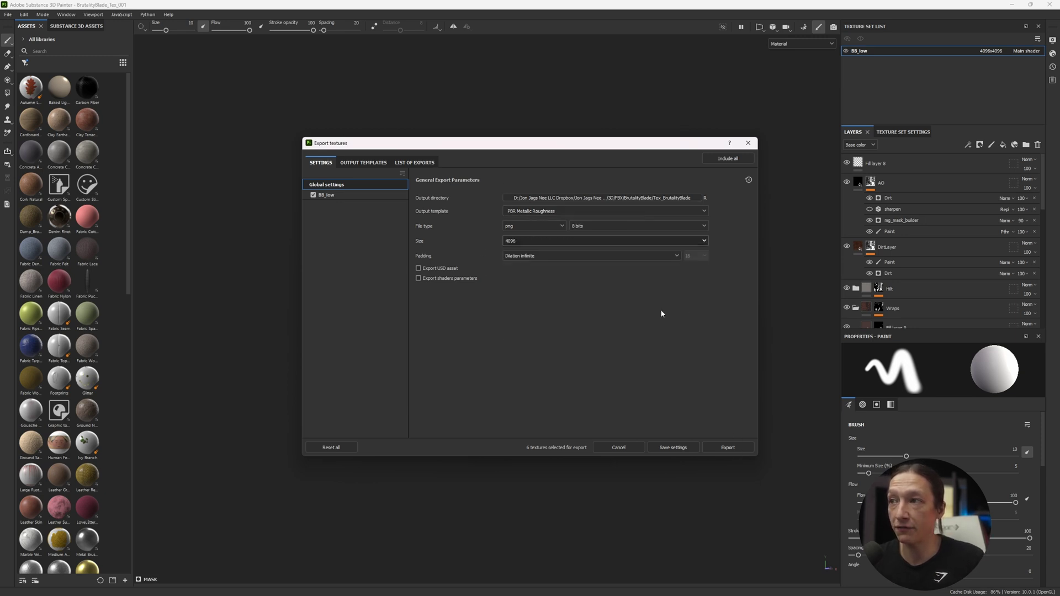
{"action": "left_click", "coordinate": [748, 448]}
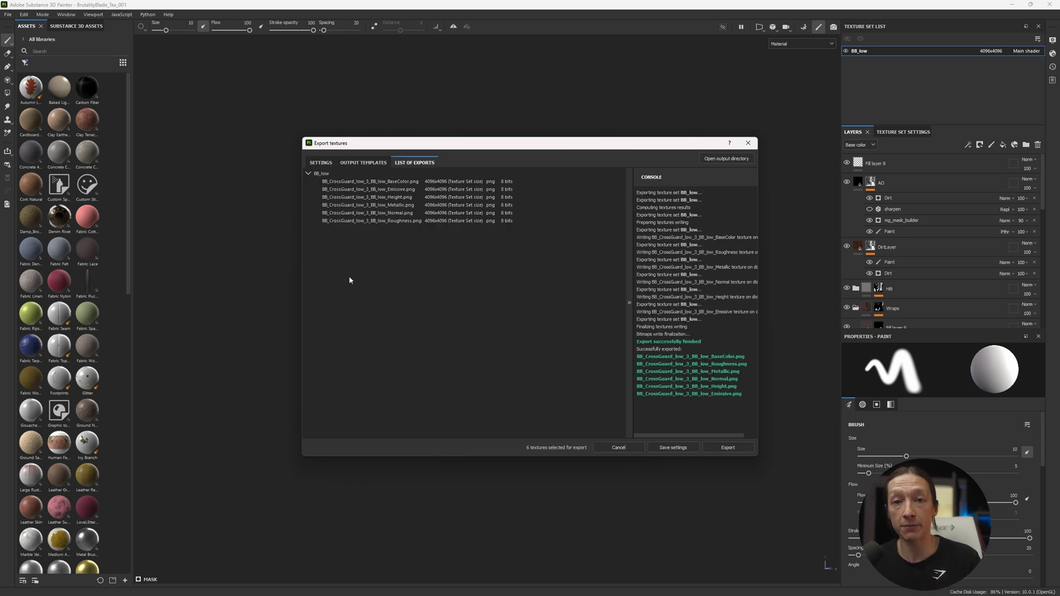
Switch the export output template to Unreal Engine 4 (Packed).
{"action": "left_click", "coordinate": [316, 164]}
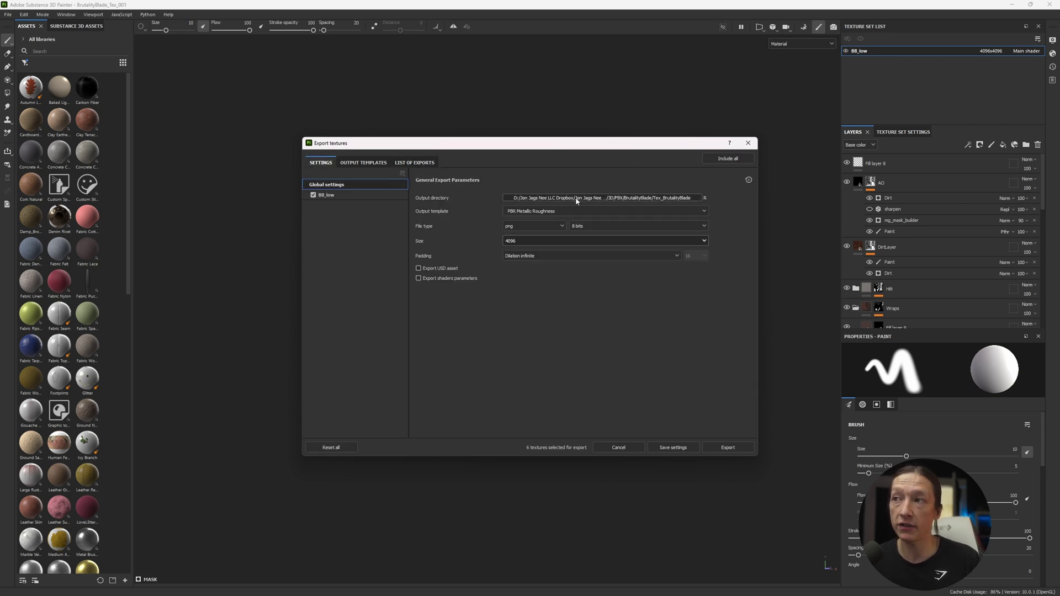
{"action": "left_click", "coordinate": [546, 213]}
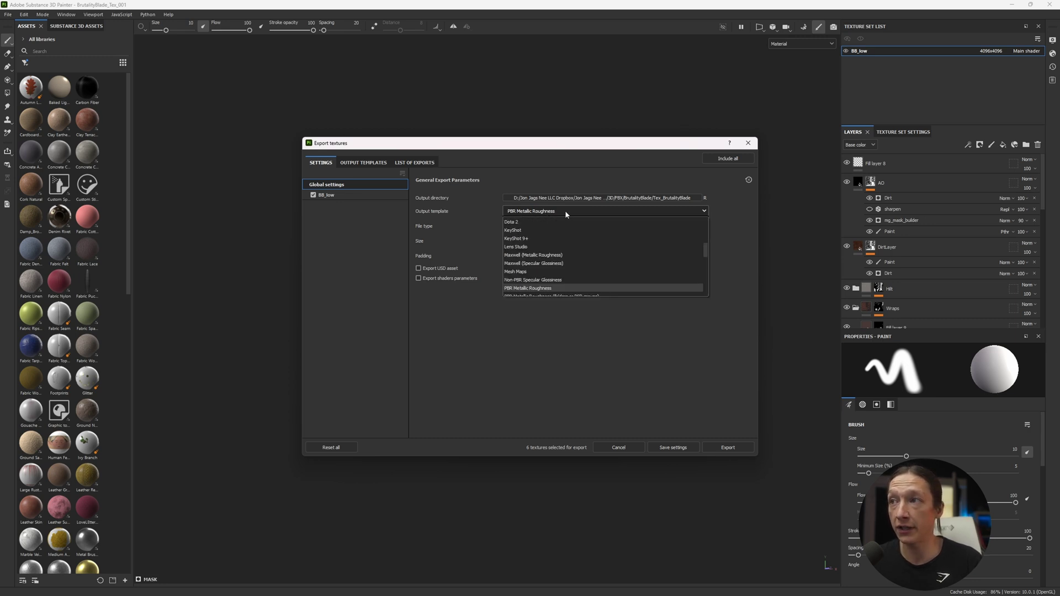
{"action": "scroll", "coordinate": [524, 264], "scroll_direction": "down", "scroll_amount": 10}
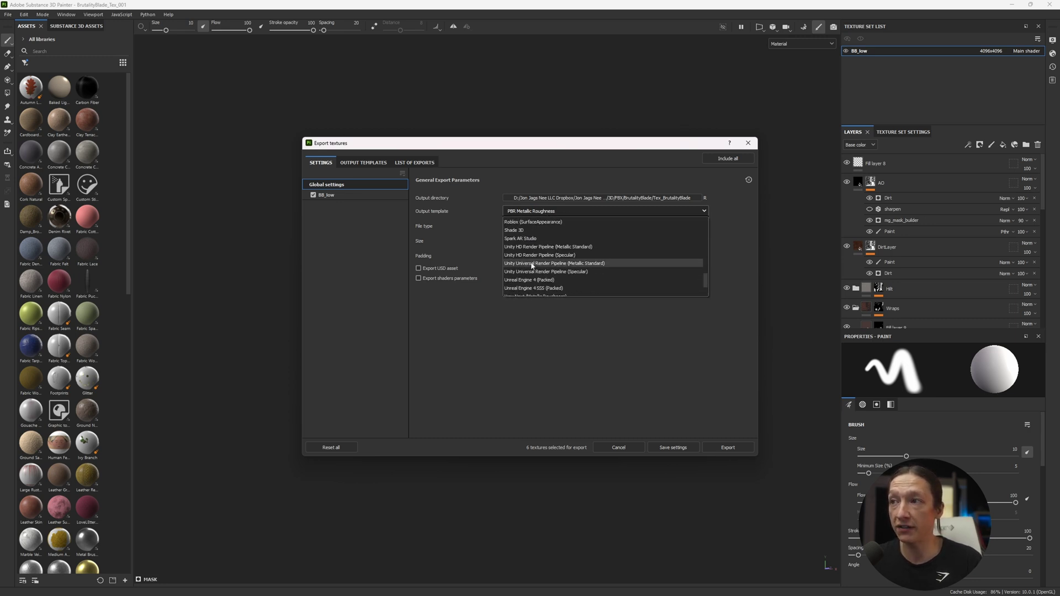
{"action": "scroll", "coordinate": [525, 264], "scroll_direction": "up", "scroll_amount": 3}
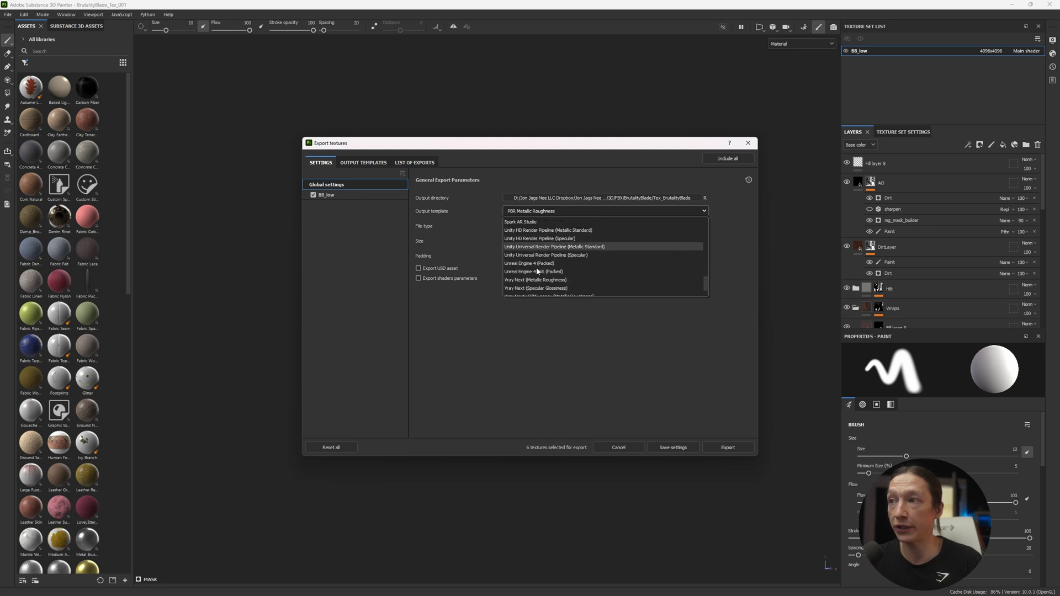
{"action": "left_click", "coordinate": [530, 263]}
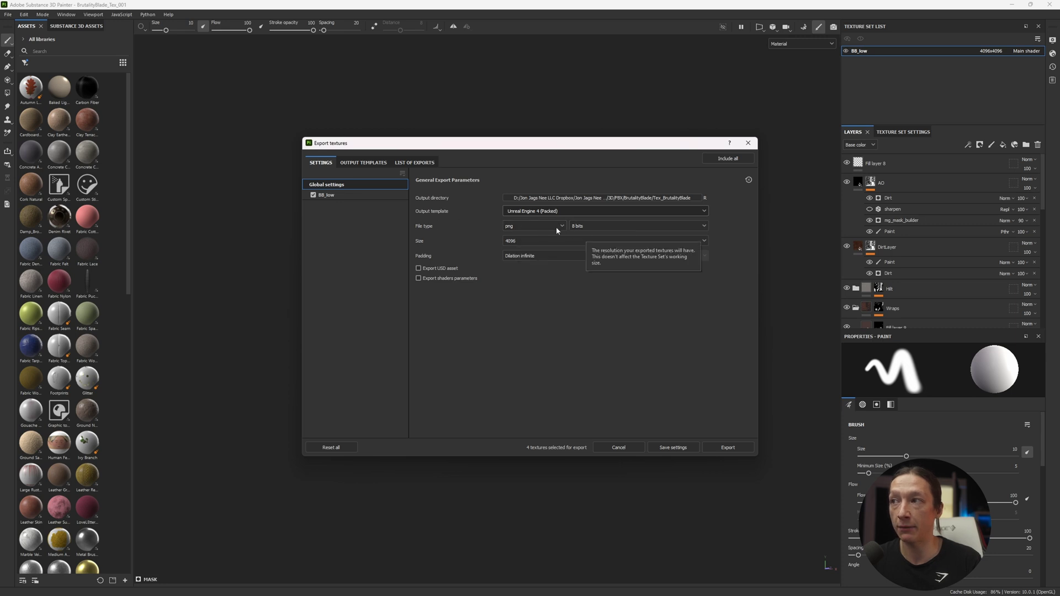
Export the packed PNG textures into the Tex_BrutalityBlade_Unreal_PNGs folder.
{"action": "left_click", "coordinate": [658, 198]}
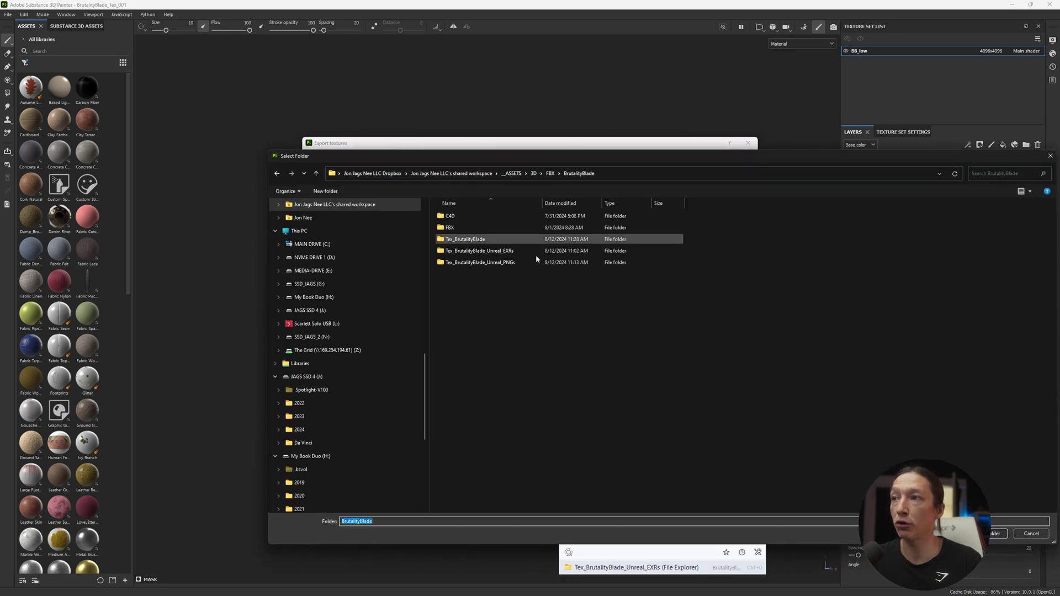
{"action": "double_click", "coordinate": [499, 263]}
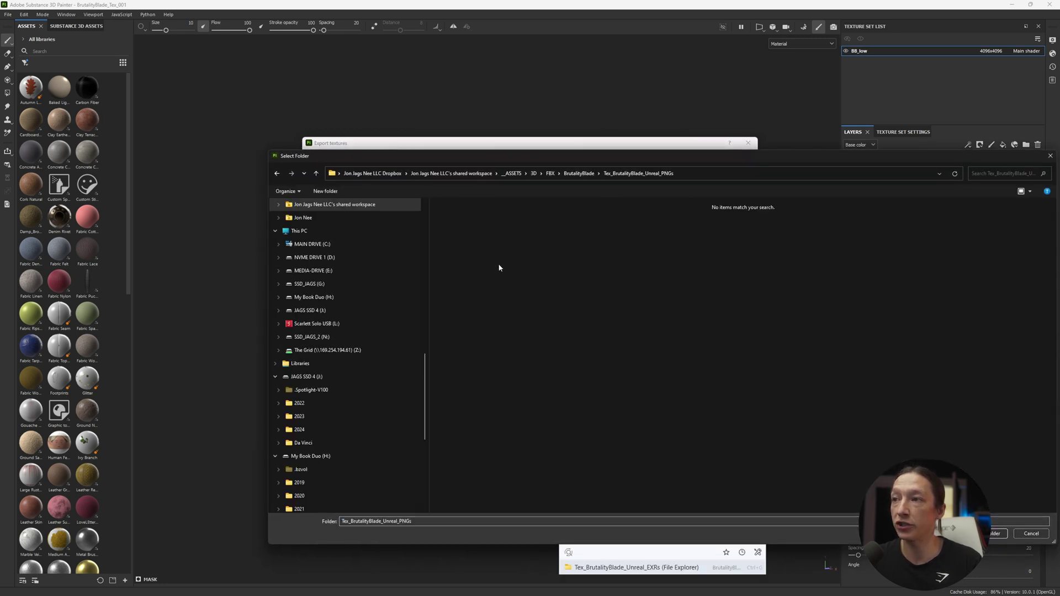
{"action": "left_click", "coordinate": [997, 533]}
{"action": "left_click", "coordinate": [729, 447]}
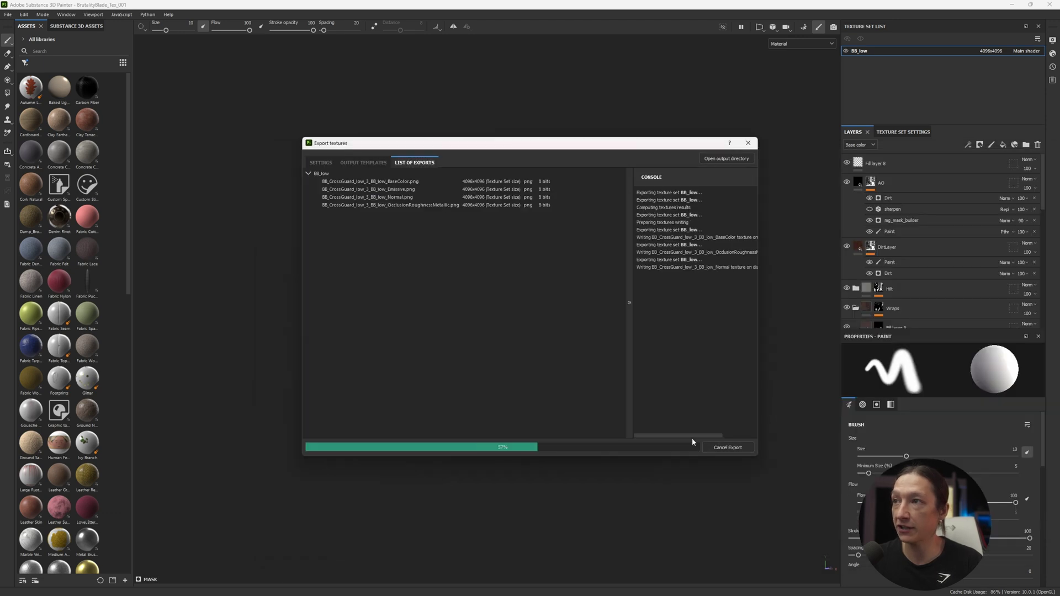
{"action": "left_click", "coordinate": [320, 163]}
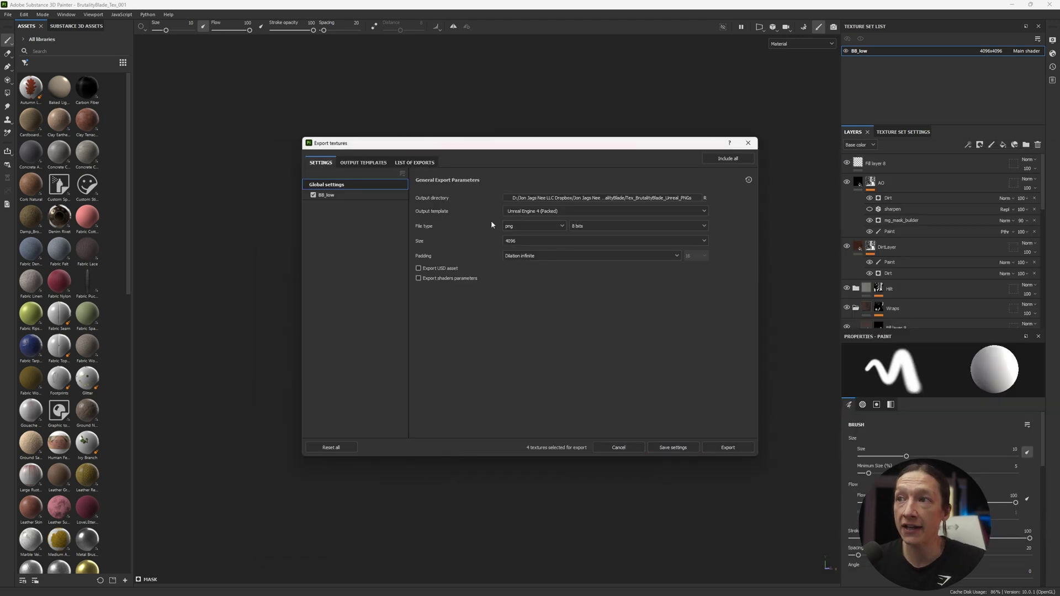
Change the file type to exr and export the packed maps to Tex_BrutalityBlade_Unreal_EXRs.
{"action": "left_click", "coordinate": [519, 223]}
{"action": "scroll", "coordinate": [518, 273], "scroll_direction": "down", "scroll_amount": 2}
{"action": "left_click", "coordinate": [518, 294]}
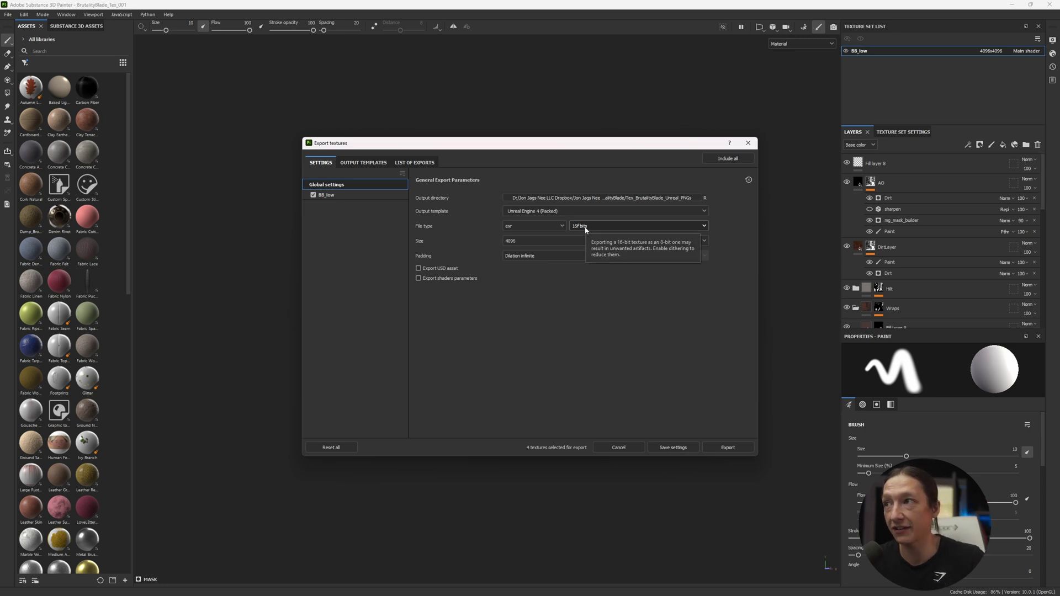
{"action": "left_click", "coordinate": [586, 197]}
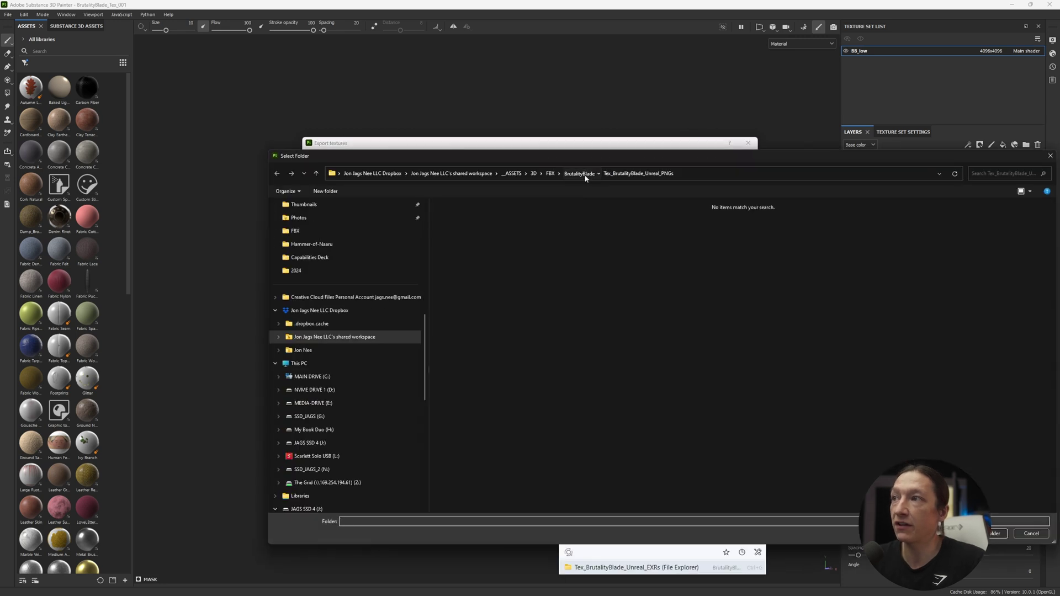
{"action": "left_click", "coordinate": [586, 177]}
{"action": "left_click", "coordinate": [473, 262]}
{"action": "double_click", "coordinate": [469, 250]}
{"action": "left_click", "coordinate": [997, 533]}
{"action": "left_click", "coordinate": [728, 447]}
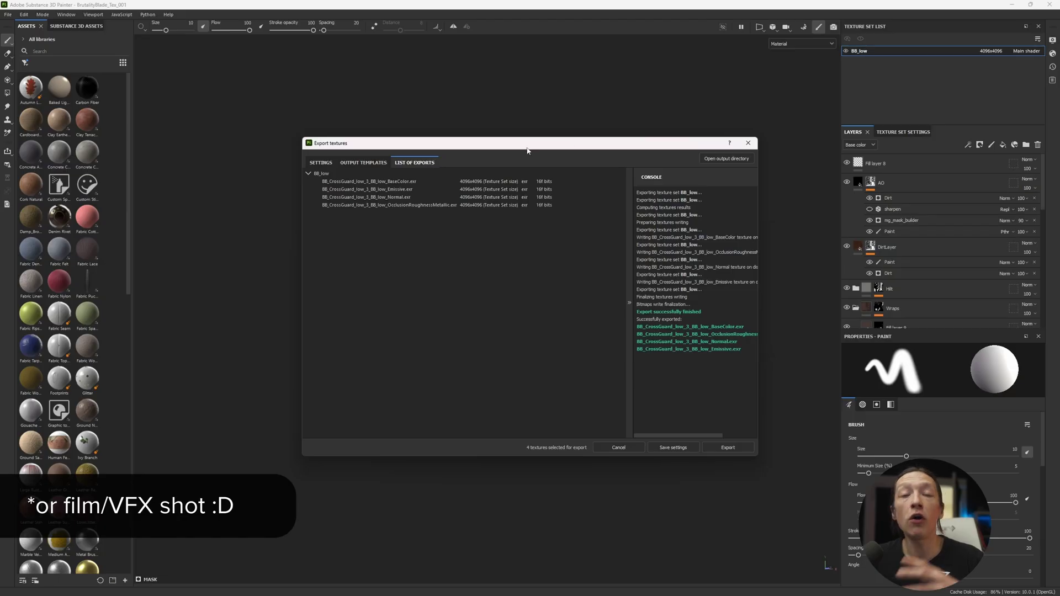
Close the export dialog and rotate the environment lighting around the sword.
{"action": "left_click_drag", "start_coordinate": [527, 148], "coordinate": [441, 140]}
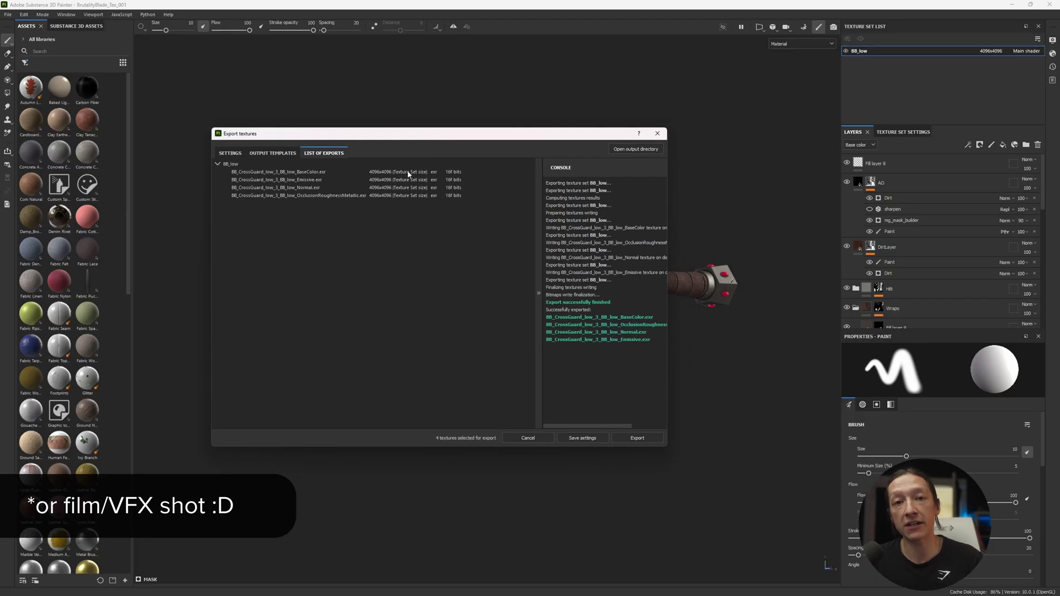
{"action": "left_click", "coordinate": [657, 134]}
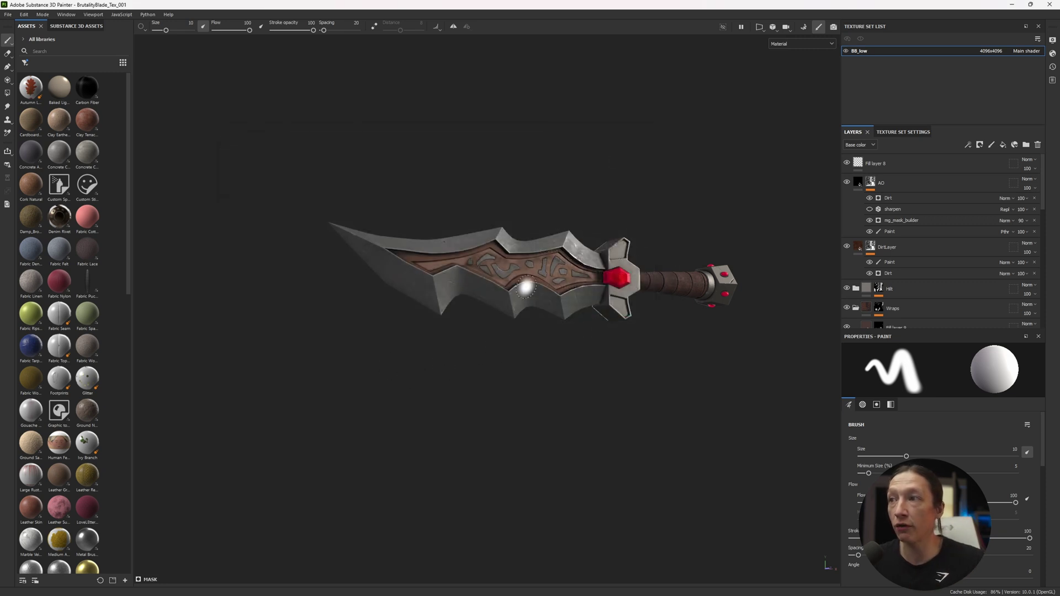
{"action": "mouse_move", "coordinate": [521, 303]}
{"action": "right_mouse_down", "text": "shift"}
{"action": "mouse_move", "coordinate": [508, 358]}
{"action": "mouse_move", "coordinate": [532, 359]}
{"action": "right_mouse_up", "text": "shift"}
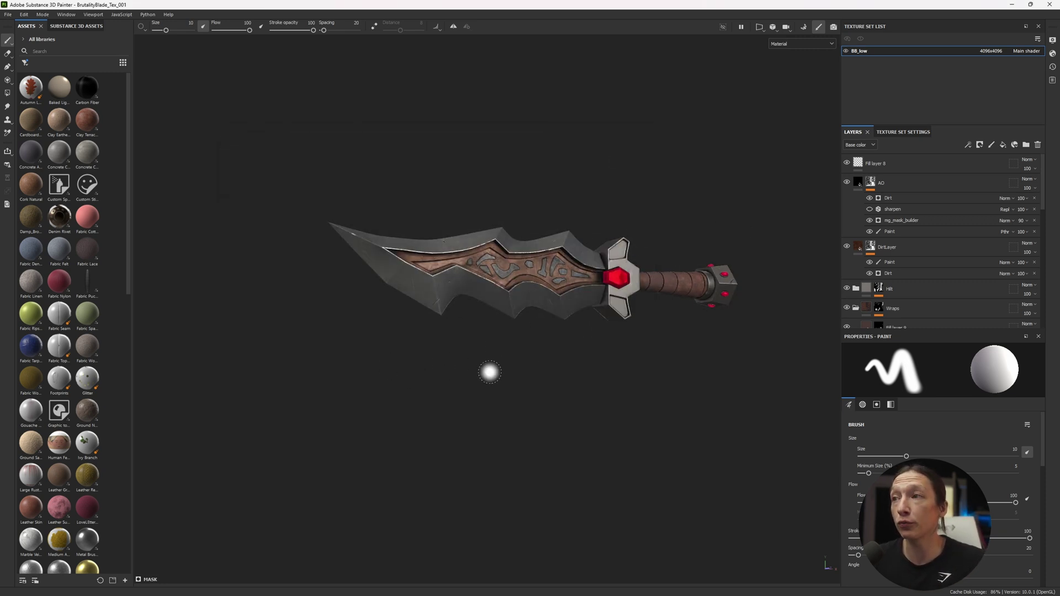
{"action": "mouse_move", "coordinate": [490, 372]}
{"action": "right_mouse_down", "text": "shift"}
{"action": "mouse_move", "coordinate": [497, 365]}
{"action": "mouse_move", "coordinate": [499, 378]}
{"action": "right_mouse_up", "text": "shift"}
Zoom and orbit in to view the sword from below.
{"action": "right_click", "coordinate": [480, 376]}
{"action": "scroll", "coordinate": [445, 333], "scroll_direction": "up", "scroll_amount": 3}
{"action": "mouse_move", "coordinate": [471, 316]}
{"action": "left_mouse_down", "text": "alt"}
{"action": "mouse_move", "coordinate": [376, 362]}
{"action": "mouse_move", "coordinate": [501, 367]}
{"action": "mouse_move", "coordinate": [454, 372]}
{"action": "left_mouse_up", "text": "alt"}
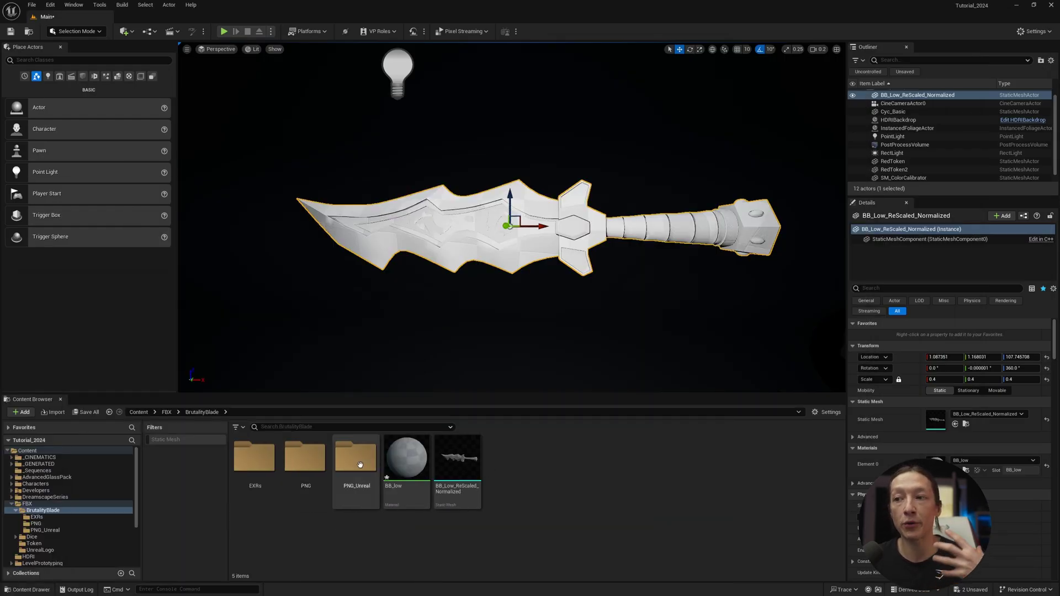
Open the PNG folder in the Content Browser and move the File Explorer window left.
{"action": "double_click", "coordinate": [305, 458]}
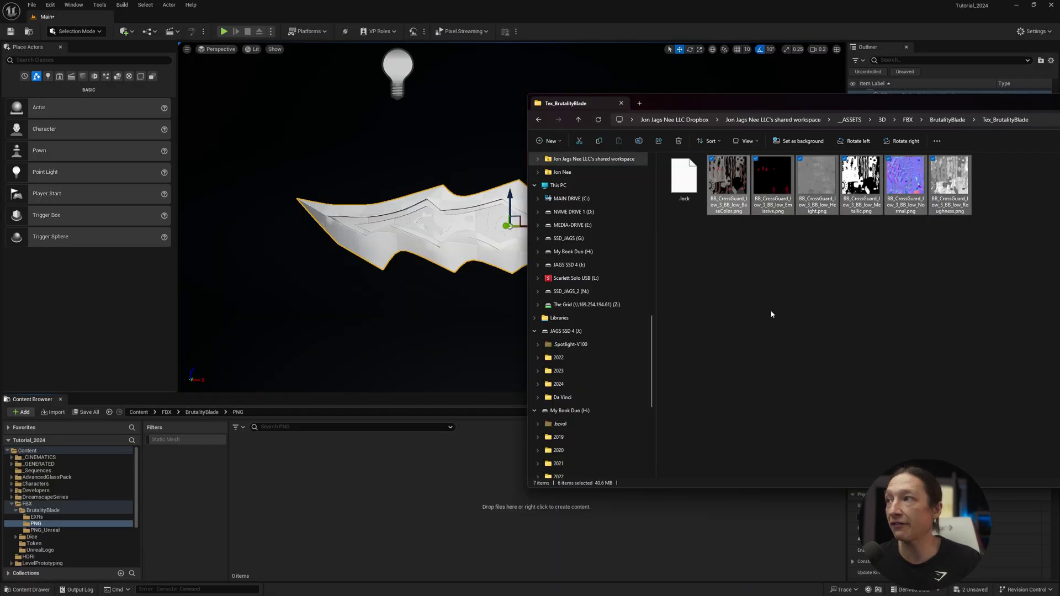
{"action": "left_click", "coordinate": [744, 258]}
{"action": "left_click_drag", "start_coordinate": [772, 102], "coordinate": [397, 87]}
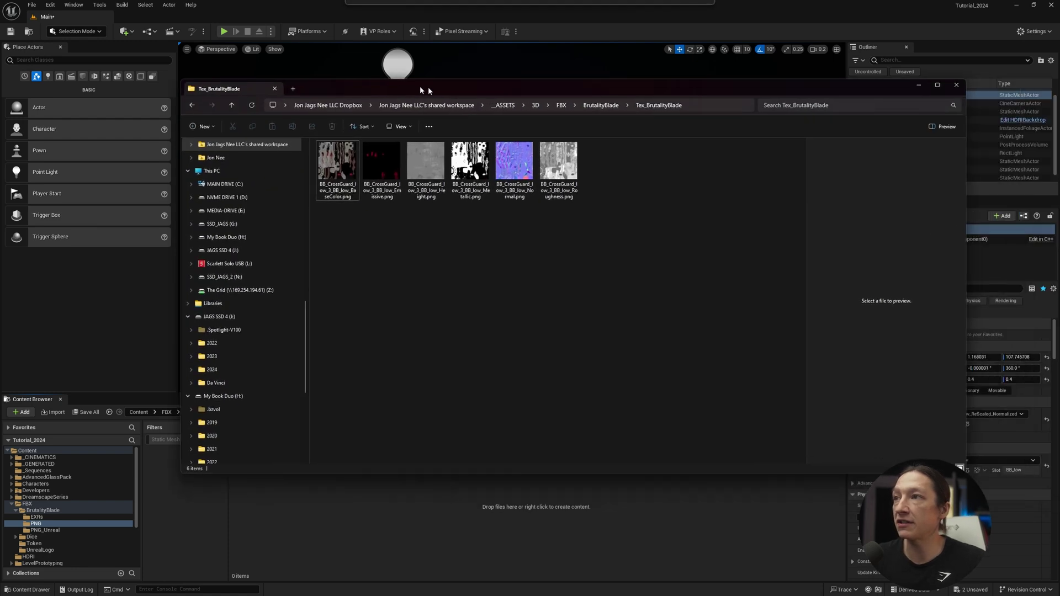
Preview the BaseColor, Emissive, Height, Metallic, Normal and Roughness PNGs, then select all six.
{"action": "left_click", "coordinate": [315, 173]}
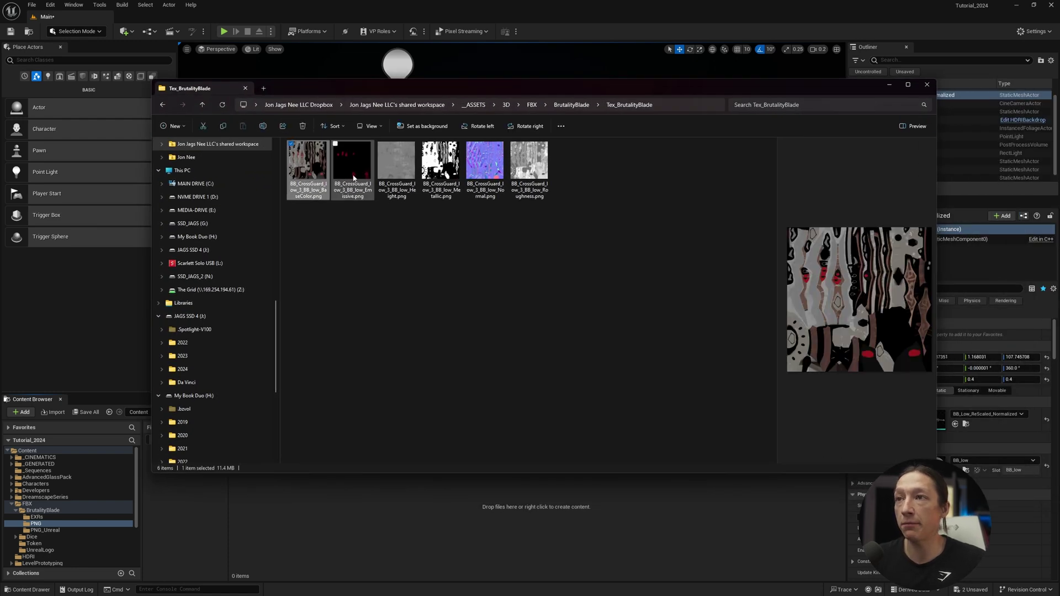
{"action": "left_click", "coordinate": [340, 193]}
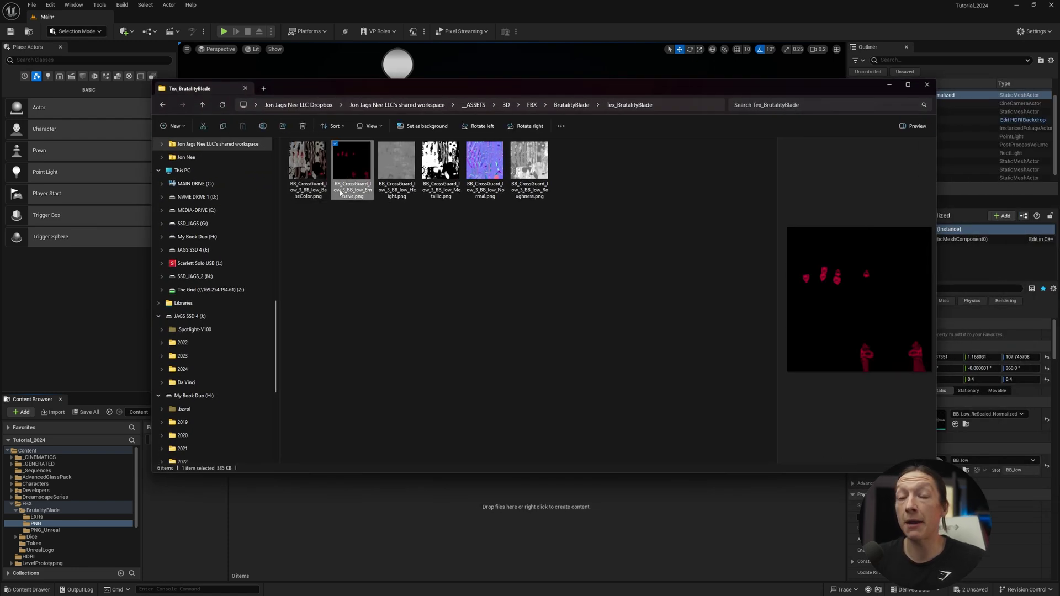
{"action": "left_click", "coordinate": [397, 166]}
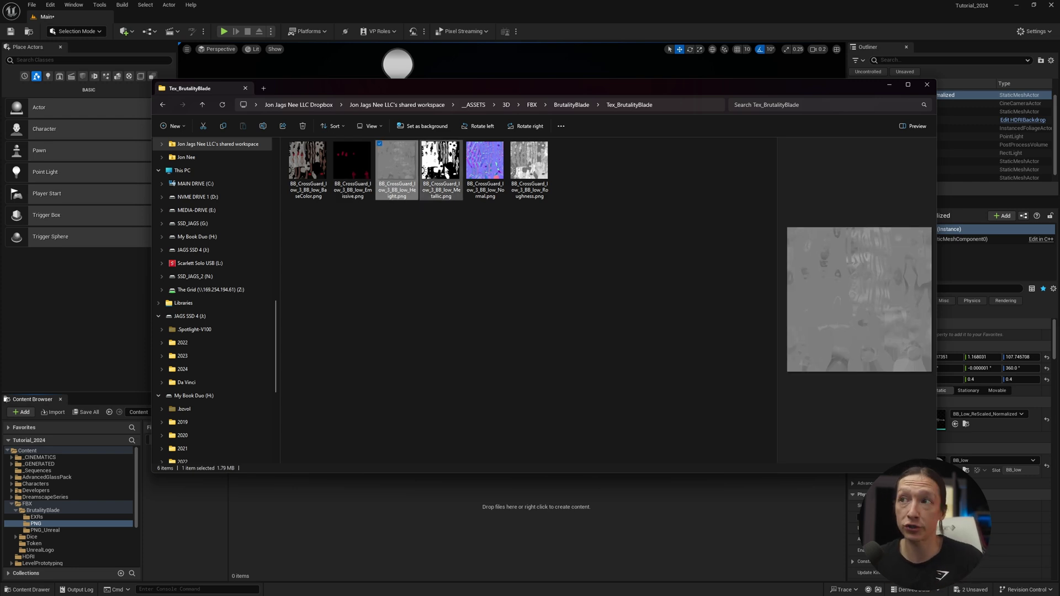
{"action": "left_click", "coordinate": [440, 165]}
{"action": "left_click", "coordinate": [493, 171]}
{"action": "key", "text": "Right"}
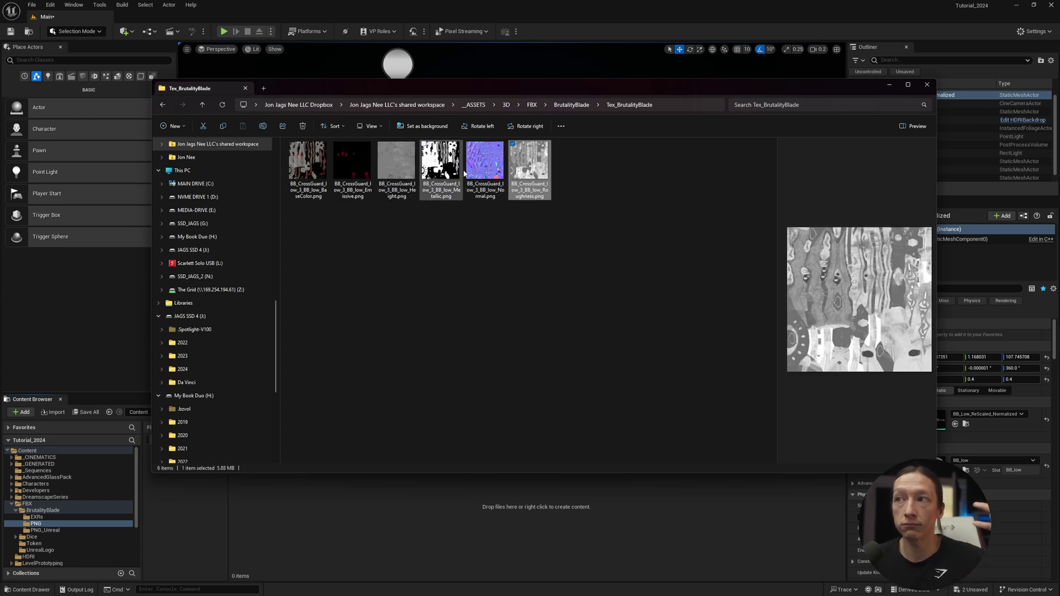
{"action": "left_click_drag", "start_coordinate": [571, 237], "coordinate": [387, 524]}
Import the selected PNGs and create a new material named BB_PNGDemo beside them.
{"action": "left_click", "coordinate": [888, 84]}
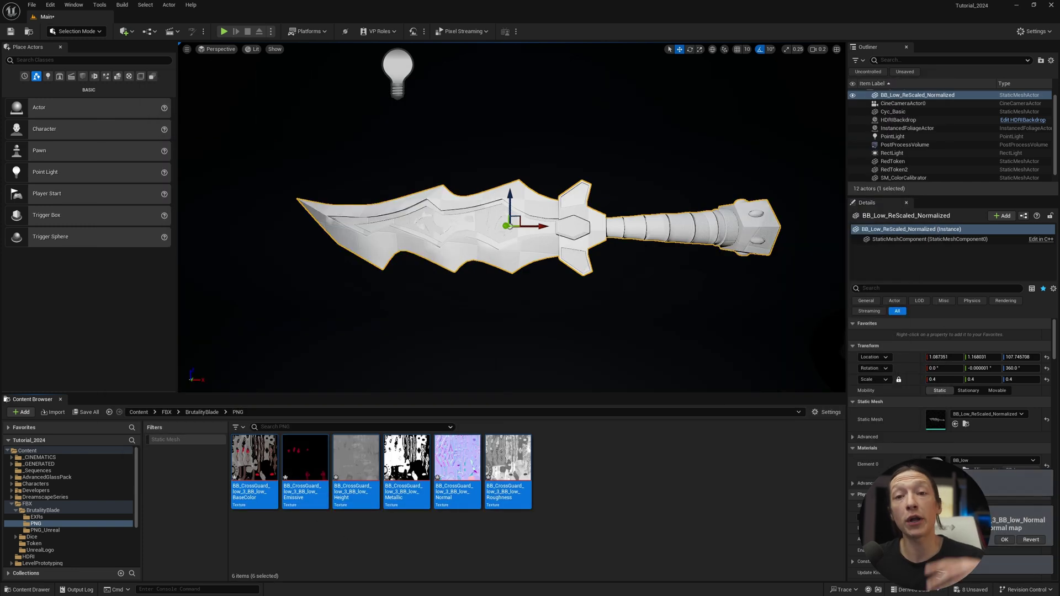
{"action": "left_click", "coordinate": [614, 496]}
{"action": "right_click", "coordinate": [614, 498]}
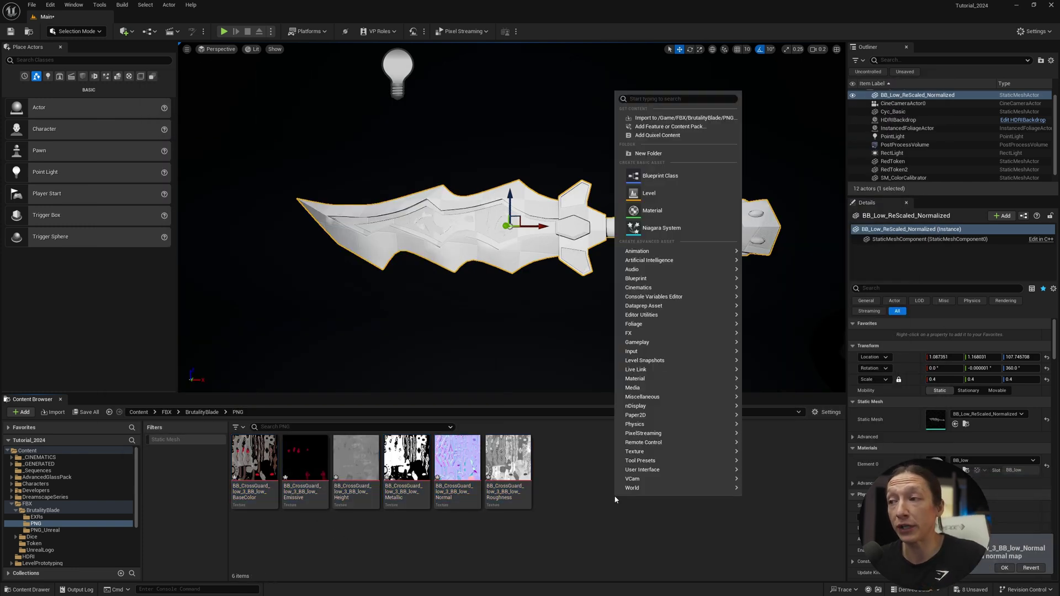
{"action": "left_click", "coordinate": [637, 210]}
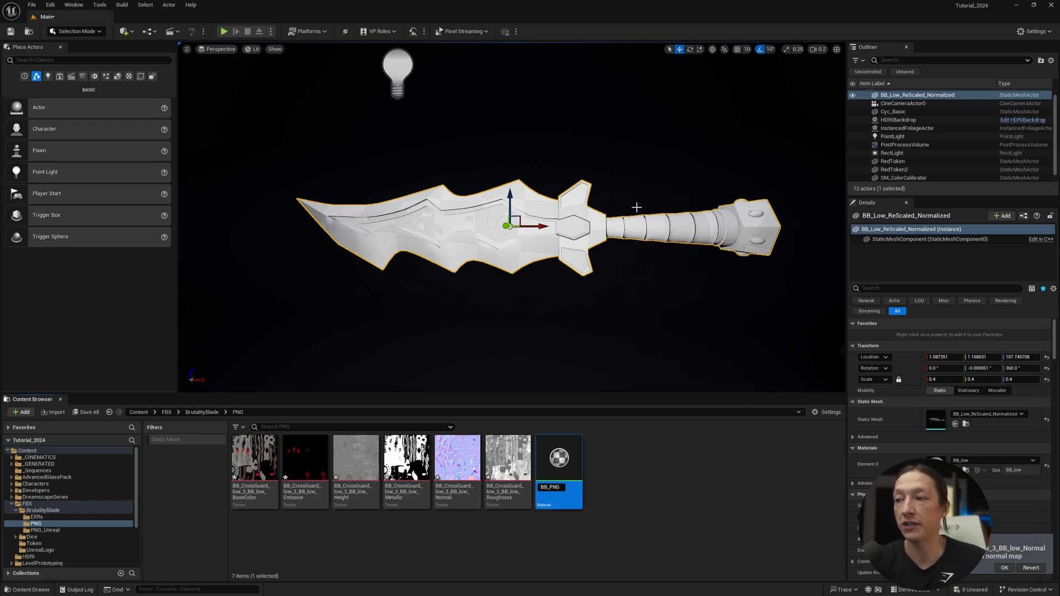
{"action": "key", "text": "Return"}
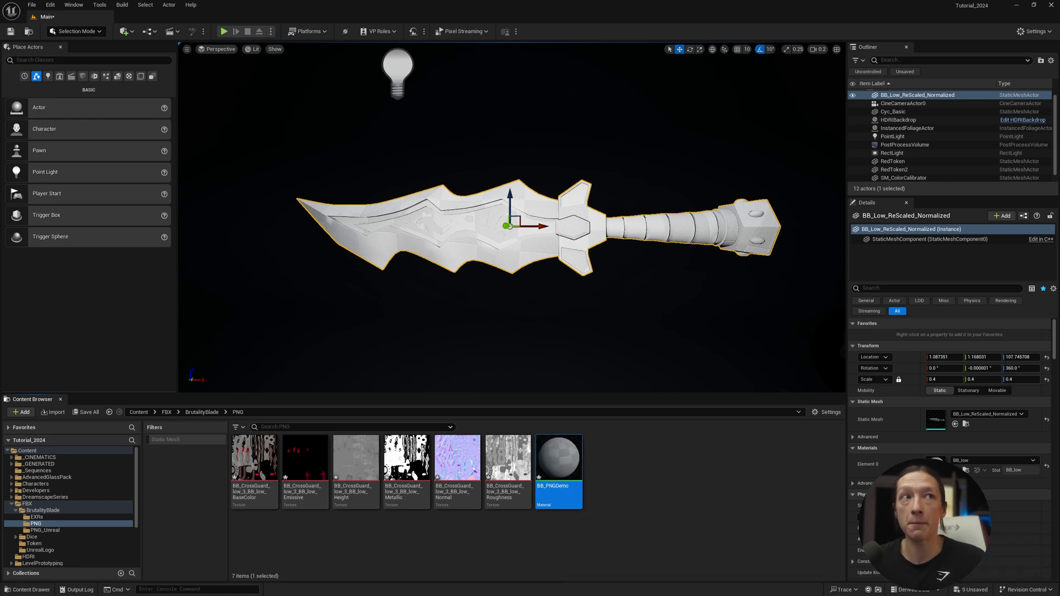
Open BB_PNGDemo and bring all six PNG textures into its material graph.
{"action": "double_click", "coordinate": [558, 457]}
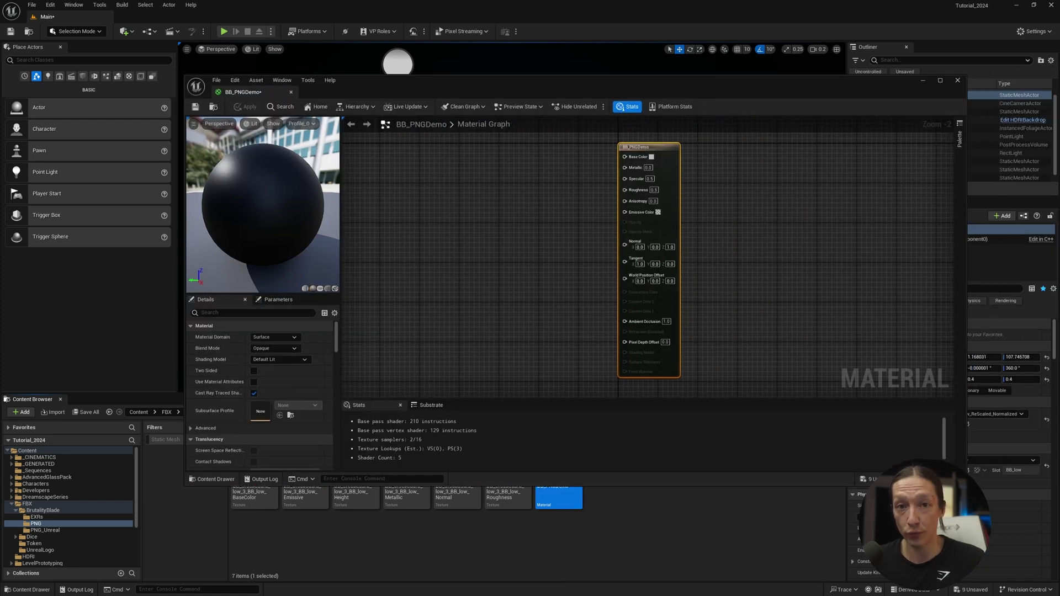
{"action": "left_click", "coordinate": [293, 548]}
{"action": "left_click_drag", "start_coordinate": [429, 78], "coordinate": [417, 59]}
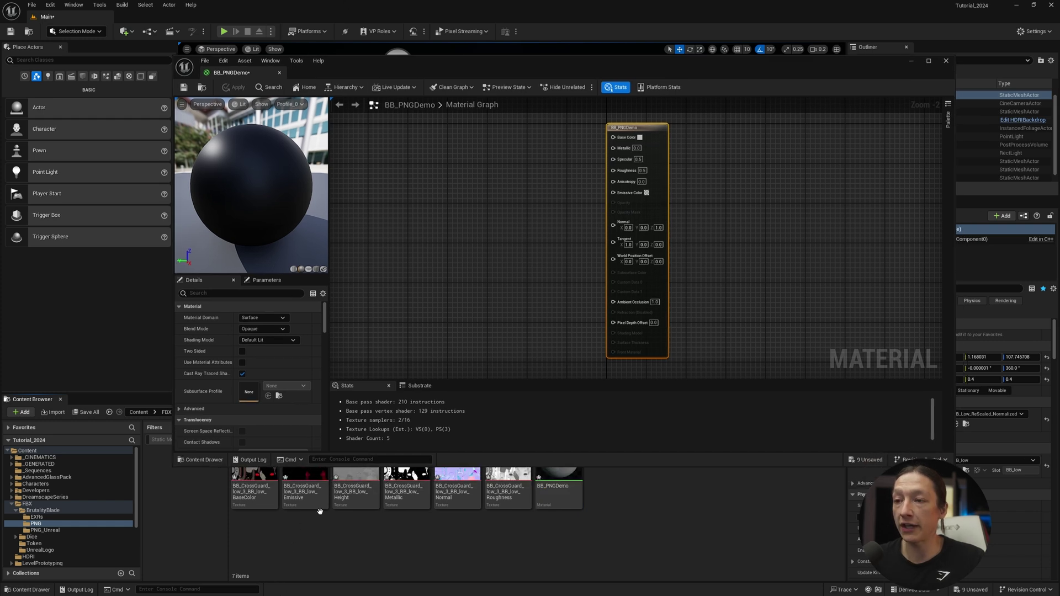
{"action": "left_click", "coordinate": [254, 489]}
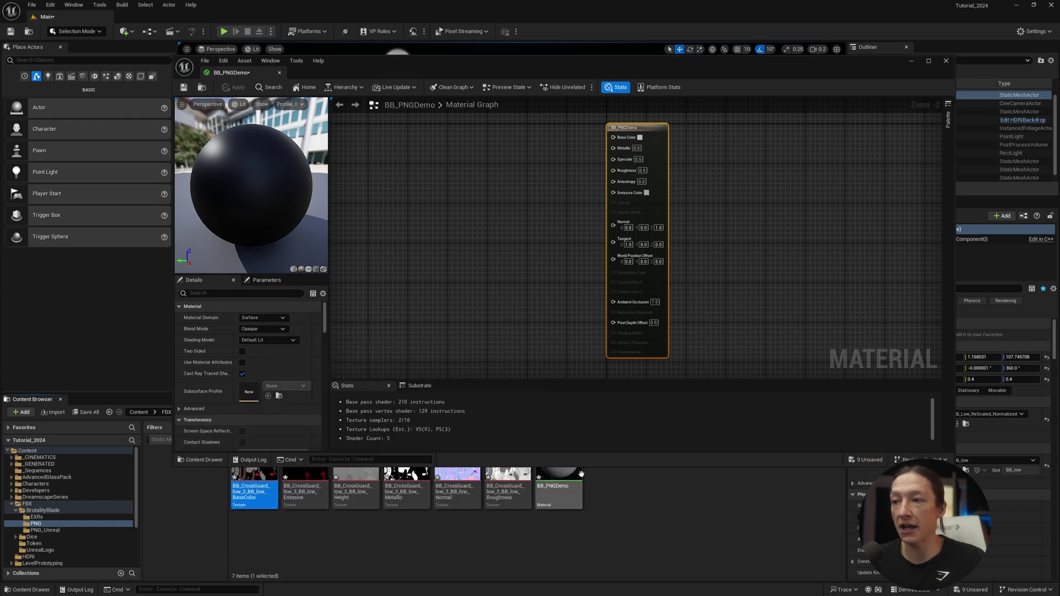
{"action": "left_click", "coordinate": [507, 488], "text": "shift"}
{"action": "left_click_drag", "start_coordinate": [502, 76], "coordinate": [485, 51]}
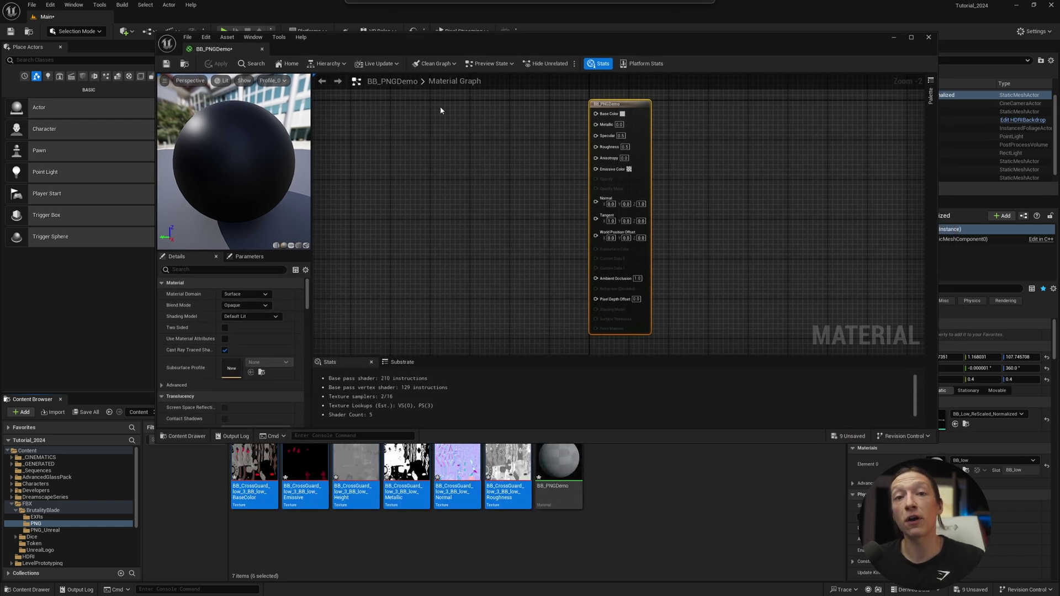
{"action": "left_click_drag", "start_coordinate": [265, 464], "coordinate": [353, 130]}
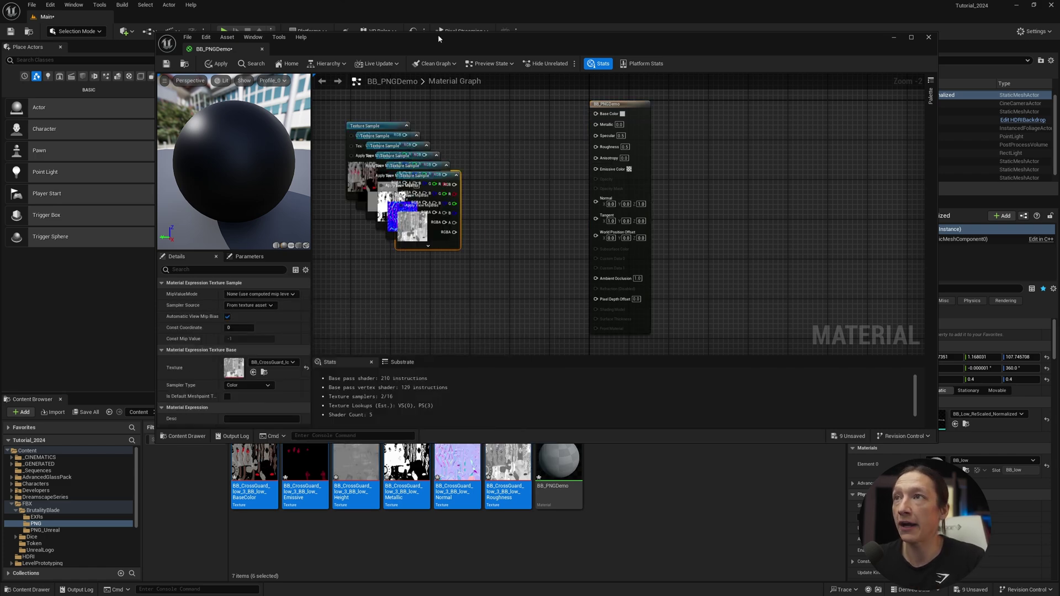
{"action": "double_click", "coordinate": [509, 45]}
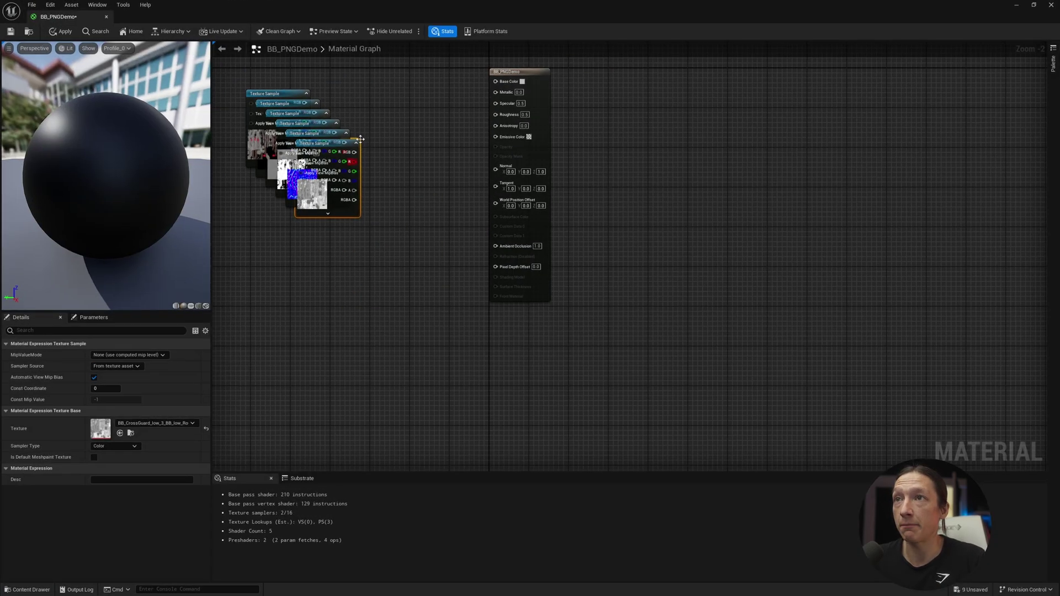
{"action": "right_click_drag", "start_coordinate": [314, 134], "coordinate": [483, 276]}
Wire the base color and metallic textures to their inputs and delete the Height node.
{"action": "left_click_drag", "start_coordinate": [483, 276], "coordinate": [666, 220]}
{"action": "left_click_drag", "start_coordinate": [454, 243], "coordinate": [666, 274]}
{"action": "left_click_drag", "start_coordinate": [307, 251], "coordinate": [297, 351]}
{"action": "left_click_drag", "start_coordinate": [470, 252], "coordinate": [299, 235]}
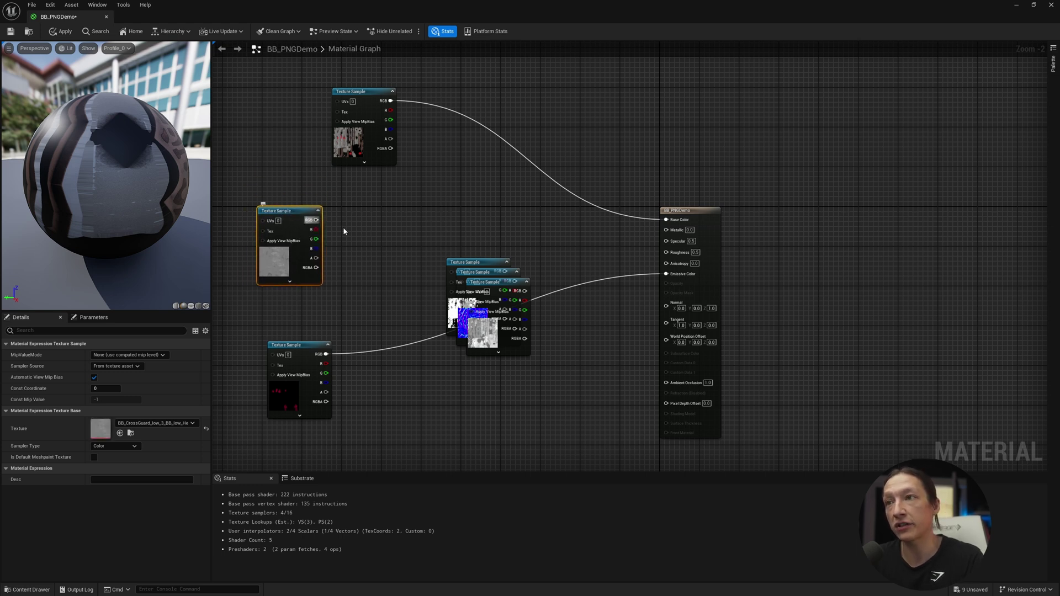
{"action": "key", "text": "Delete"}
{"action": "left_click_drag", "start_coordinate": [484, 262], "coordinate": [329, 206]}
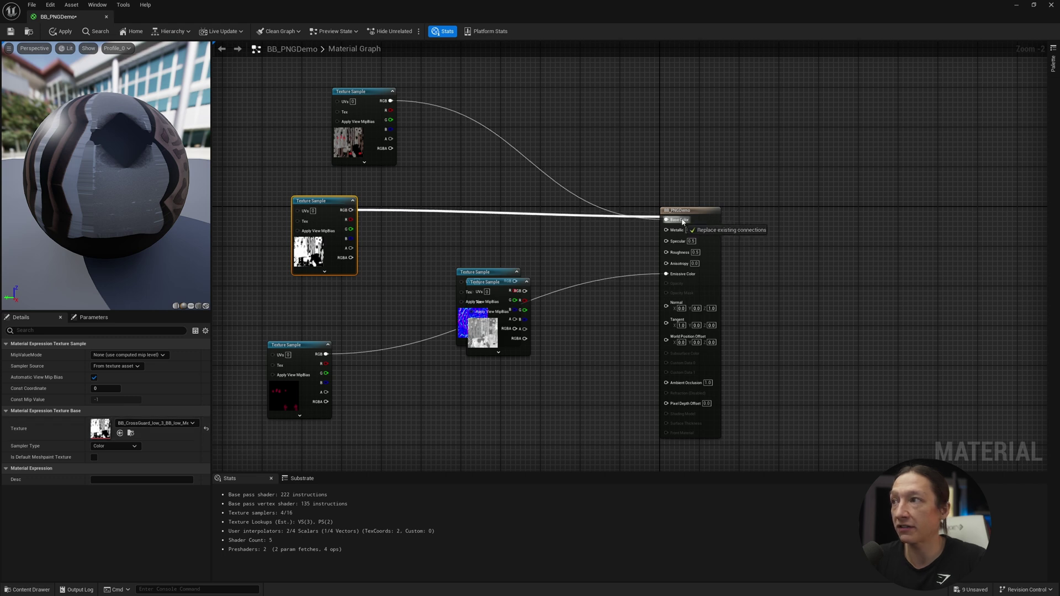
{"action": "left_click_drag", "start_coordinate": [686, 225], "coordinate": [666, 229]}
Connect the normal map to Normal and reposition the roughness and normal nodes.
{"action": "left_click_drag", "start_coordinate": [304, 363], "coordinate": [309, 428]}
{"action": "right_click_drag", "start_coordinate": [383, 315], "coordinate": [523, 283]}
{"action": "left_click_drag", "start_coordinate": [613, 246], "coordinate": [543, 406]}
{"action": "right_click_drag", "start_coordinate": [543, 405], "coordinate": [570, 349]}
{"action": "left_click_drag", "start_coordinate": [613, 351], "coordinate": [838, 212]}
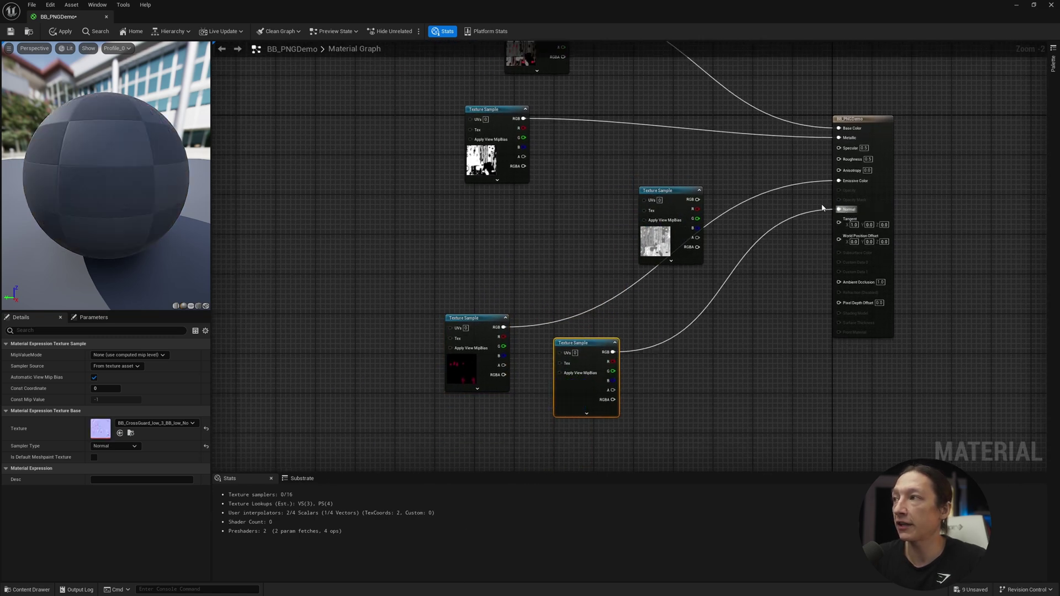
{"action": "left_click", "coordinate": [654, 196]}
{"action": "left_click_drag", "start_coordinate": [654, 196], "coordinate": [839, 159]}
{"action": "scroll", "coordinate": [568, 213], "scroll_direction": "down", "scroll_amount": 1}
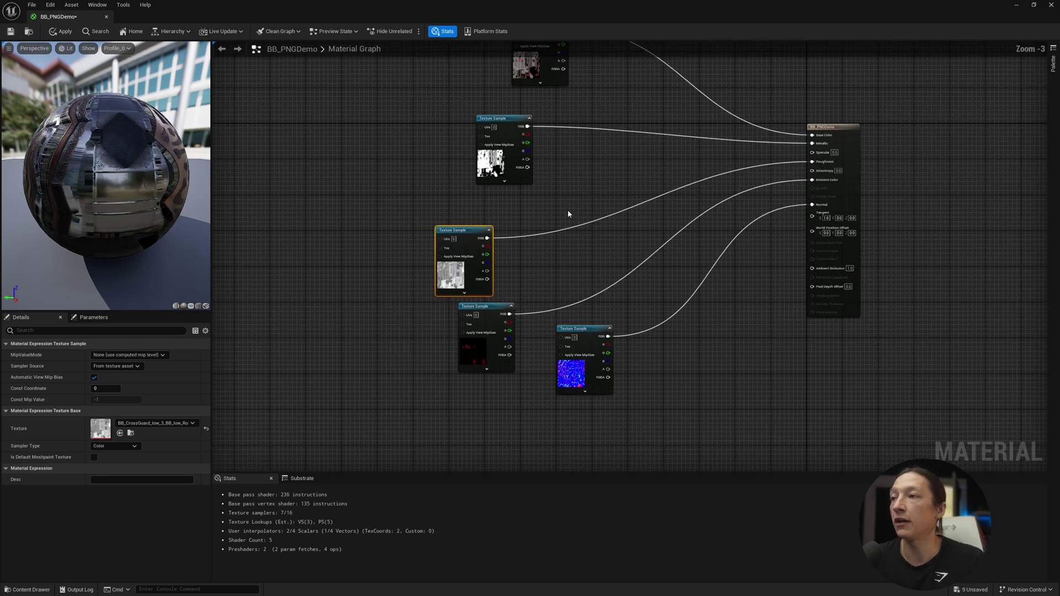
{"action": "scroll", "coordinate": [567, 215], "scroll_direction": "down", "scroll_amount": 1}
{"action": "left_click_drag", "start_coordinate": [575, 299], "coordinate": [545, 357]}
Left-align the five texture nodes and distribute them evenly vertically.
{"action": "left_click_drag", "start_coordinate": [507, 249], "coordinate": [597, 402]}
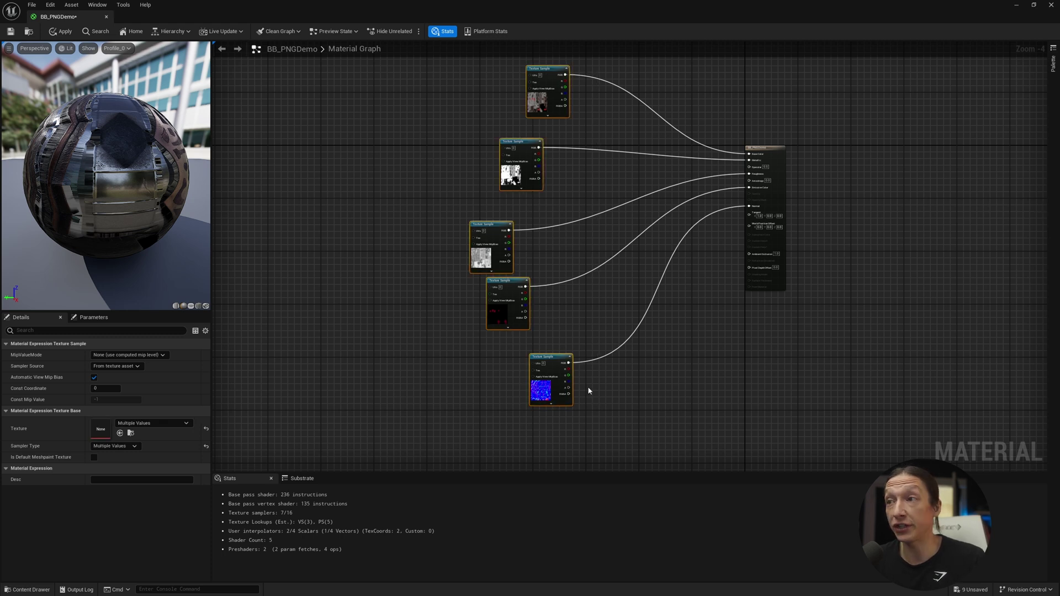
{"action": "key", "text": "shift+a"}
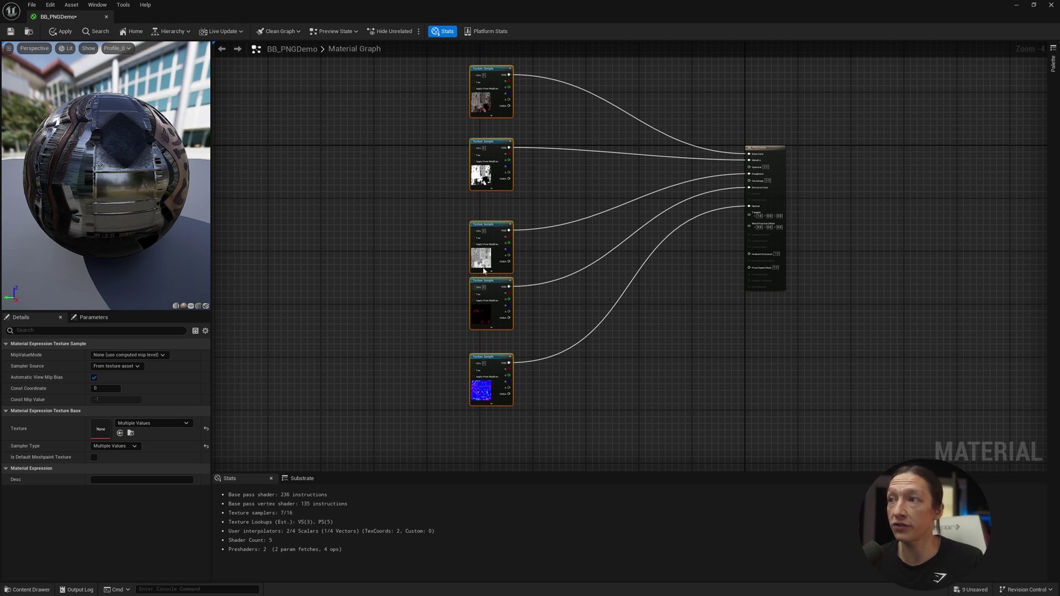
{"action": "right_click", "coordinate": [491, 225]}
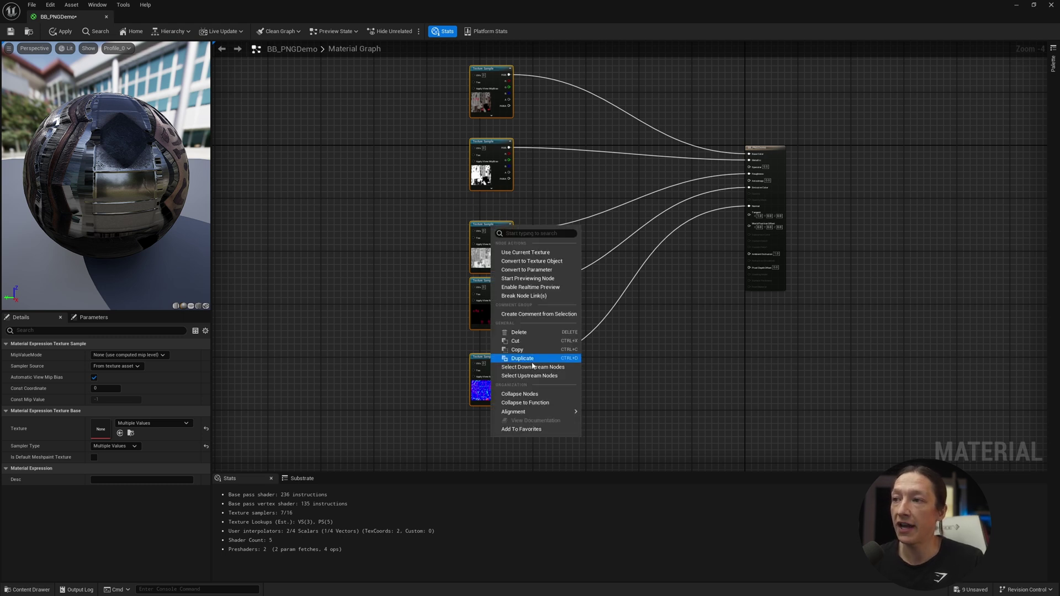
{"action": "mouse_move", "coordinate": [525, 410]}
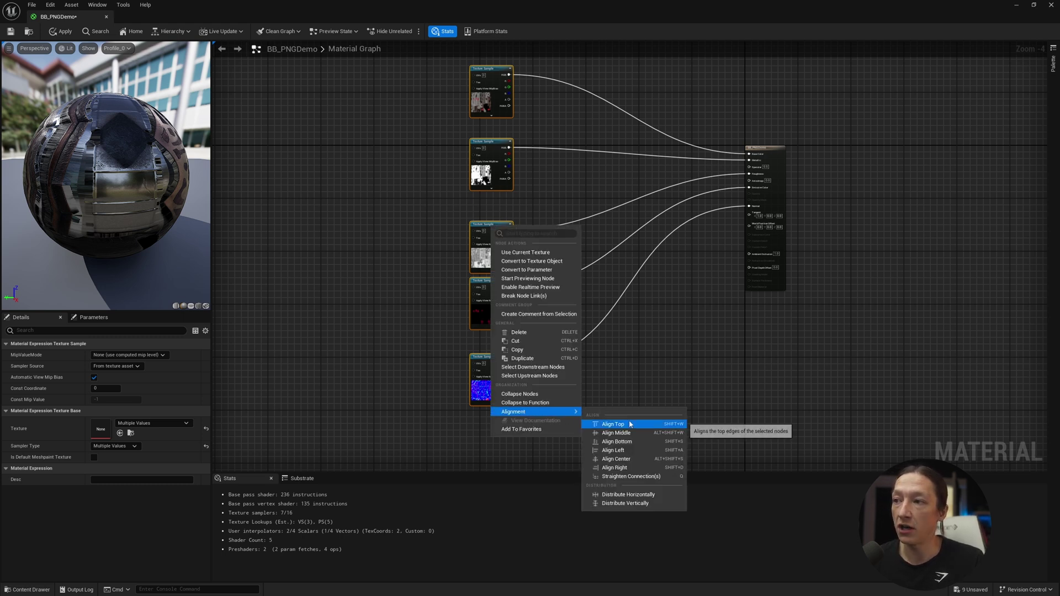
{"action": "left_click", "coordinate": [621, 503]}
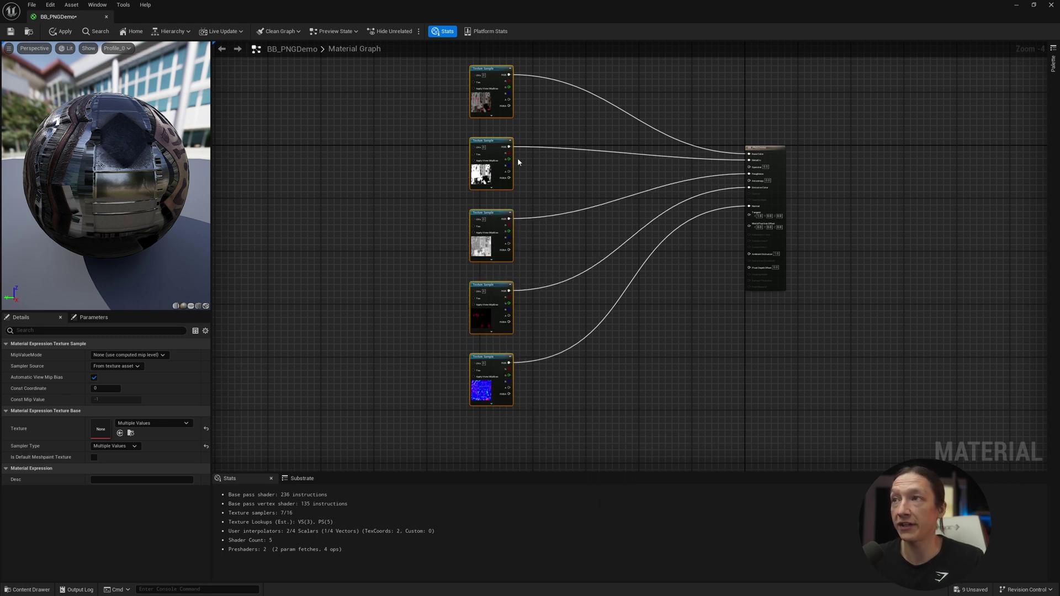
Save BB_PNGDemo and drag it onto the sword in the level viewport.
{"action": "left_click", "coordinate": [11, 31]}
{"action": "left_click", "coordinate": [1020, 4]}
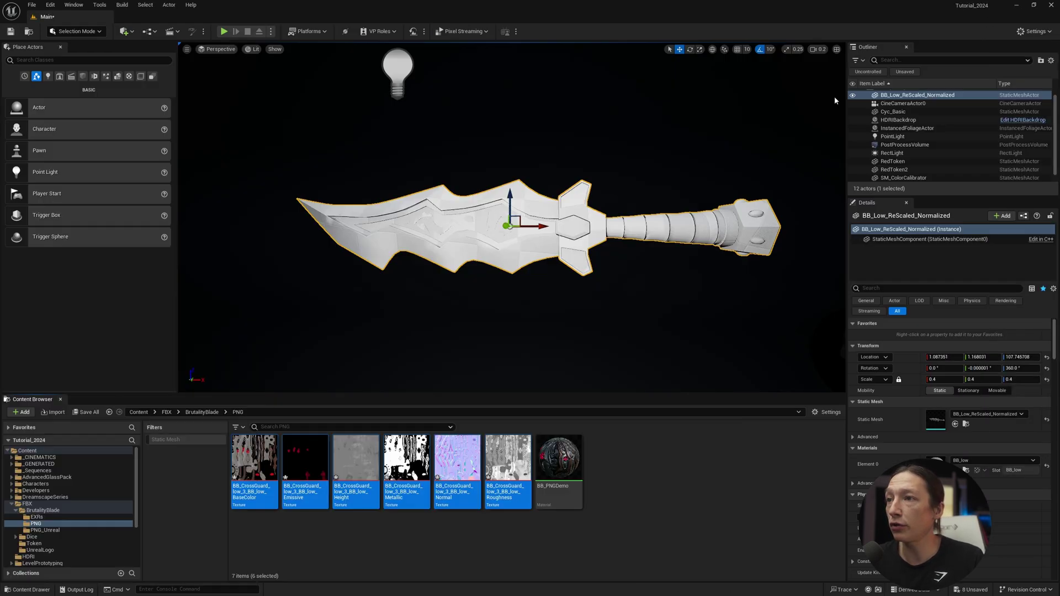
{"action": "left_click_drag", "start_coordinate": [558, 469], "coordinate": [483, 215]}
{"action": "left_click", "coordinate": [503, 272]}
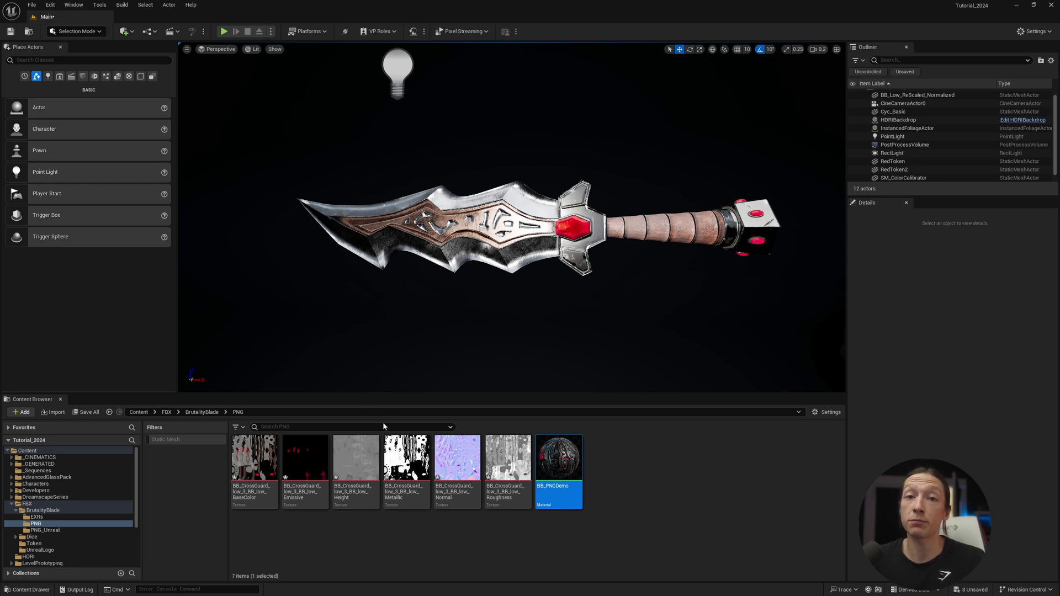
Insert a Multiply node between the roughness texture and the Roughness input.
{"action": "double_click", "coordinate": [572, 468]}
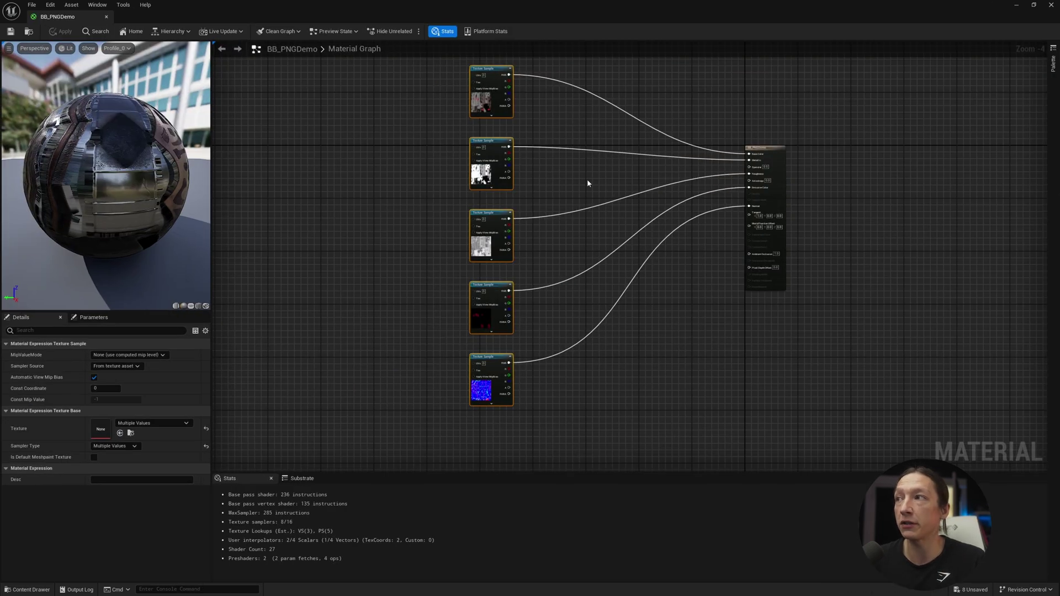
{"action": "left_click", "coordinate": [533, 175]}
{"action": "left_click", "coordinate": [615, 221]}
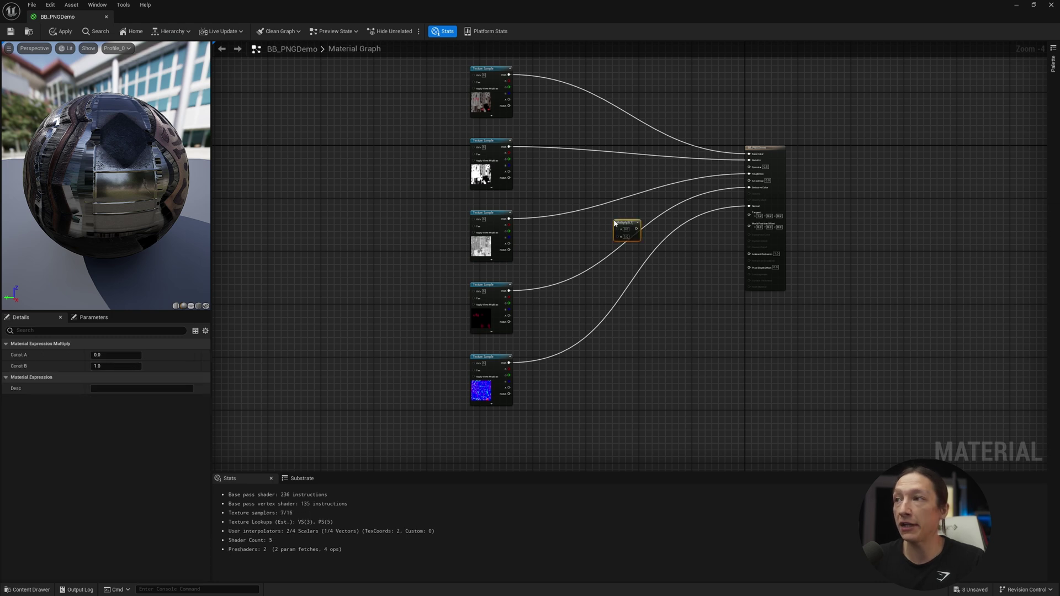
{"action": "left_click_drag", "start_coordinate": [636, 228], "coordinate": [629, 208]}
{"action": "left_click_drag", "start_coordinate": [509, 219], "coordinate": [620, 214]}
{"action": "scroll", "coordinate": [624, 185], "scroll_direction": "up", "scroll_amount": 3}
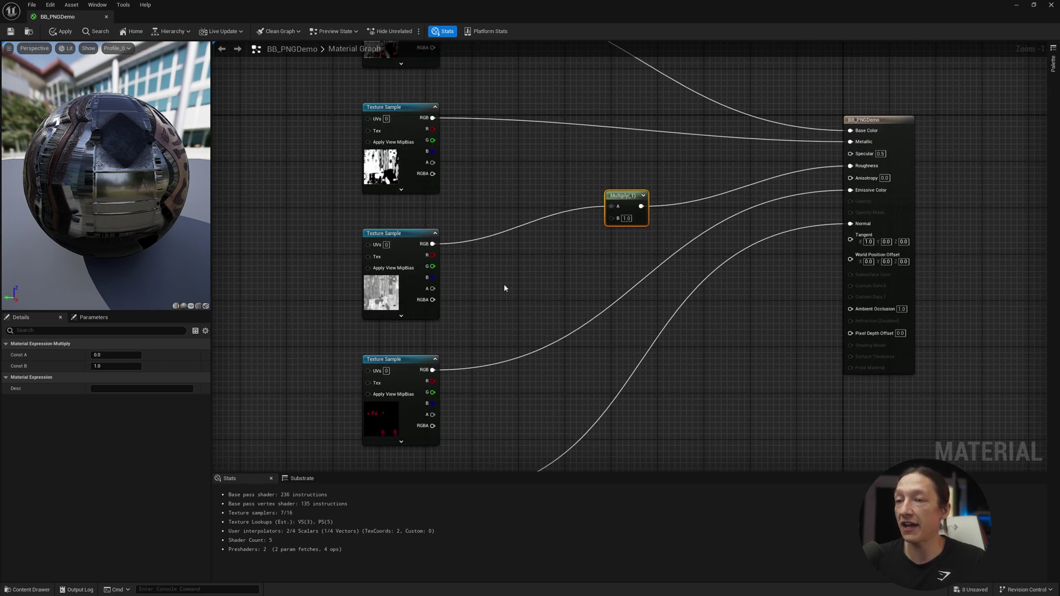
Feed a Constant of 2 into Multiply's B input and save the material.
{"action": "left_click", "coordinate": [519, 273]}
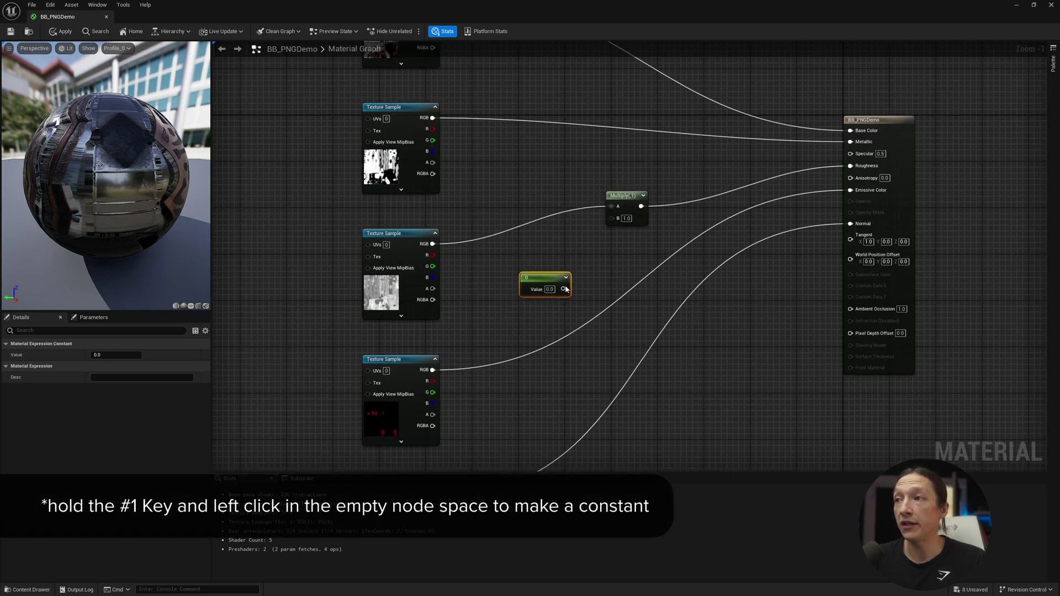
{"action": "left_click_drag", "start_coordinate": [563, 289], "coordinate": [612, 217]}
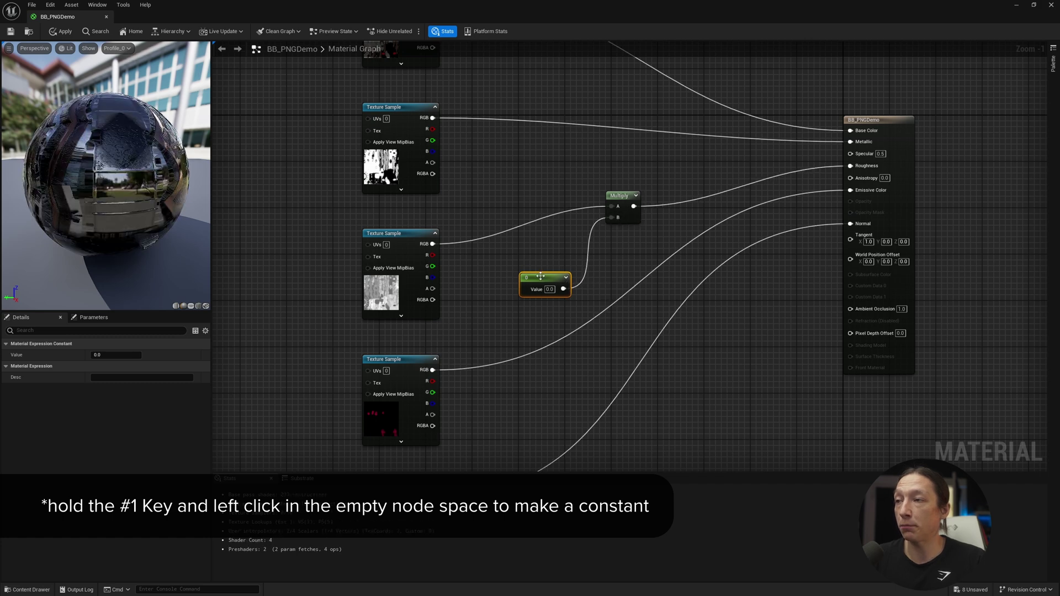
{"action": "left_click_drag", "start_coordinate": [543, 295], "coordinate": [512, 307]}
{"action": "left_click", "coordinate": [519, 300]}
{"action": "type", "text": "2"}
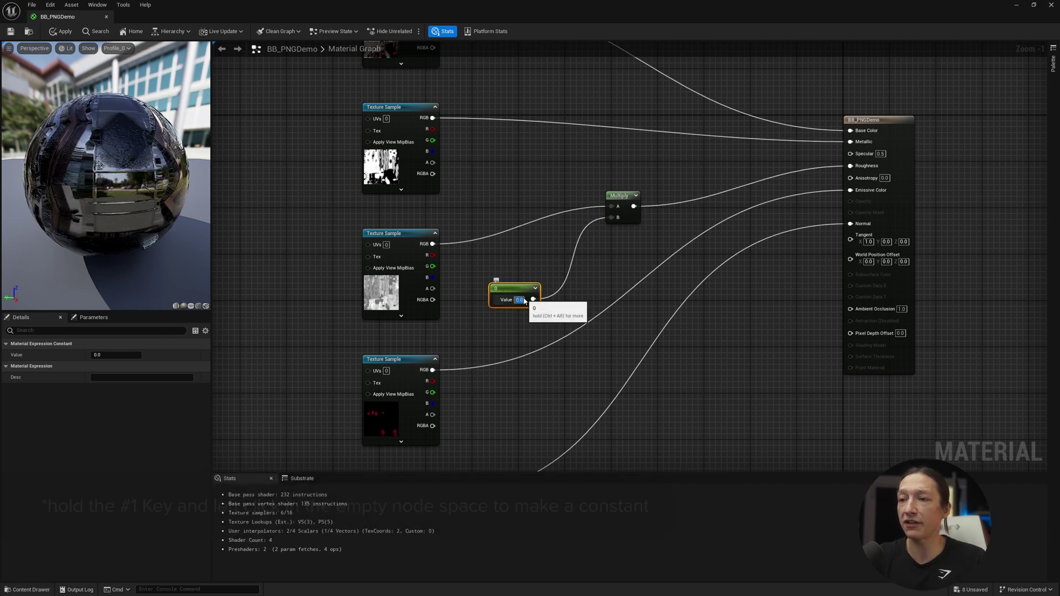
{"action": "key", "text": "Return"}
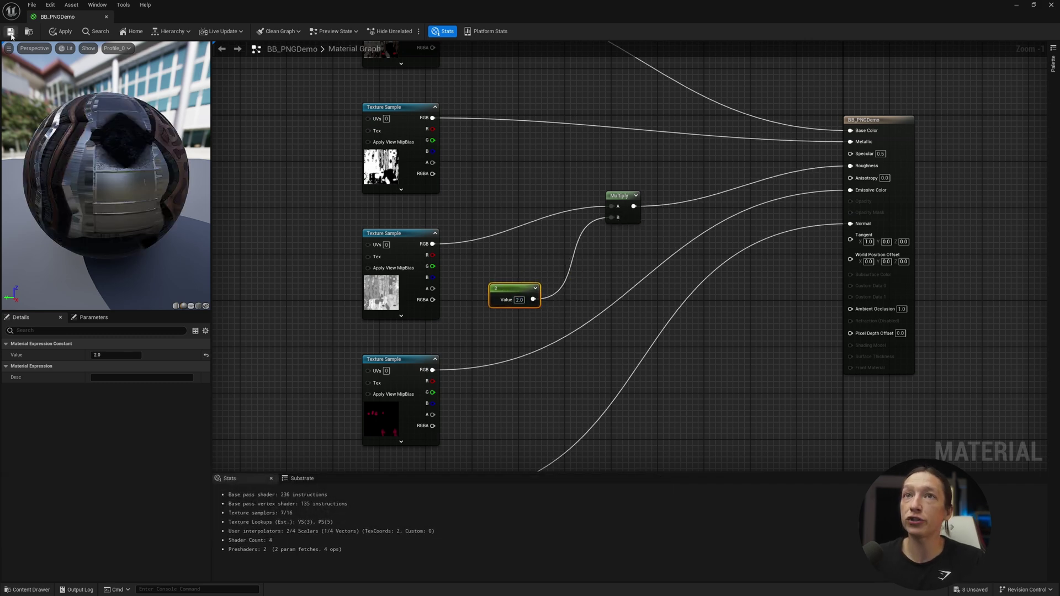
{"action": "left_click", "coordinate": [11, 33]}
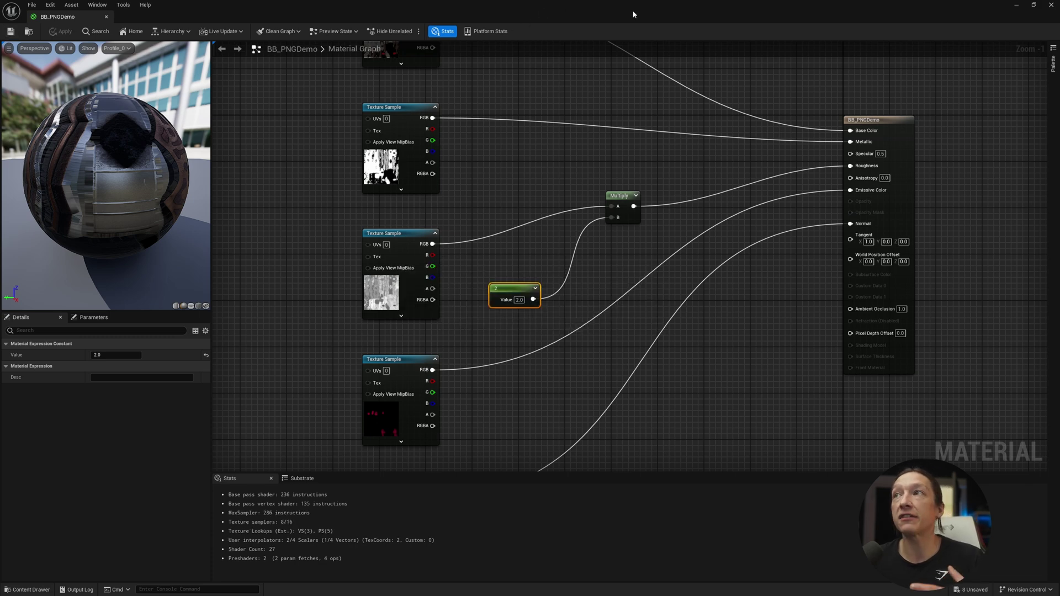
Change the constant to 1.5 and apply the updated material to the sword.
{"action": "double_click", "coordinate": [560, 8]}
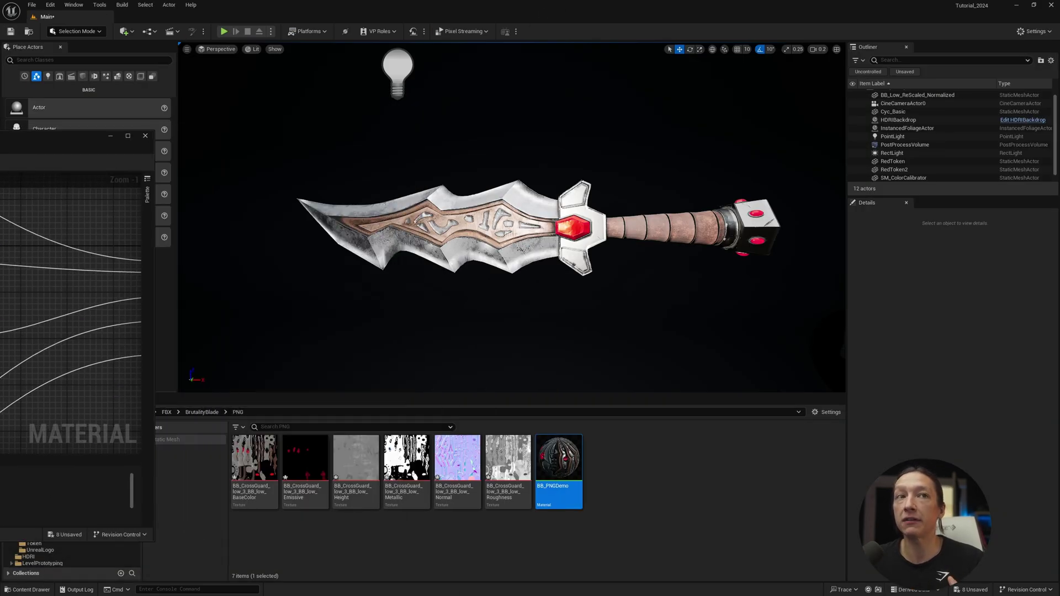
{"action": "left_click_drag", "start_coordinate": [55, 135], "coordinate": [854, 71]}
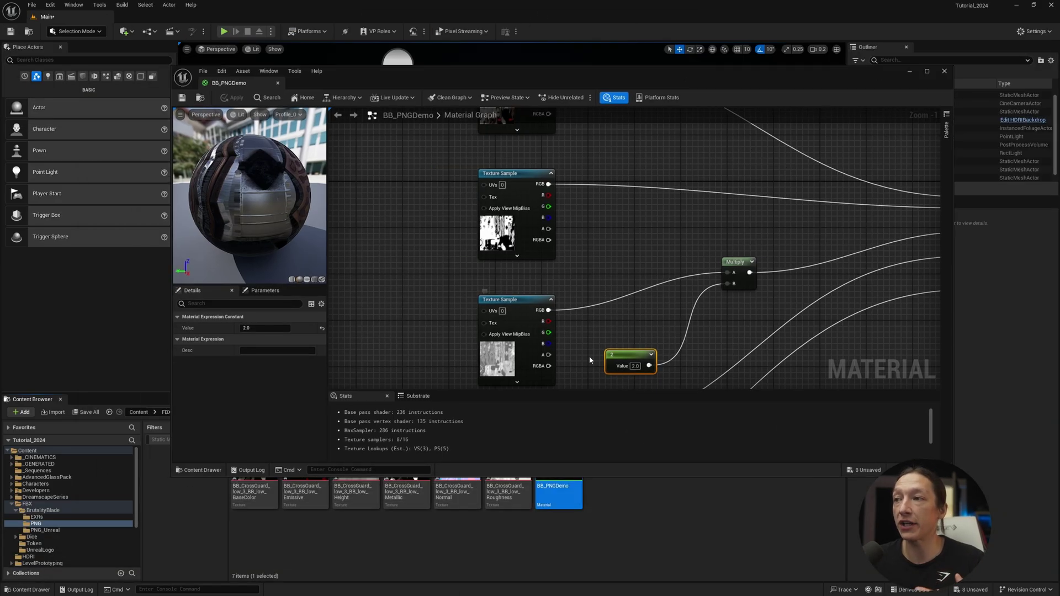
{"action": "left_click_drag", "start_coordinate": [576, 64], "coordinate": [464, 271]}
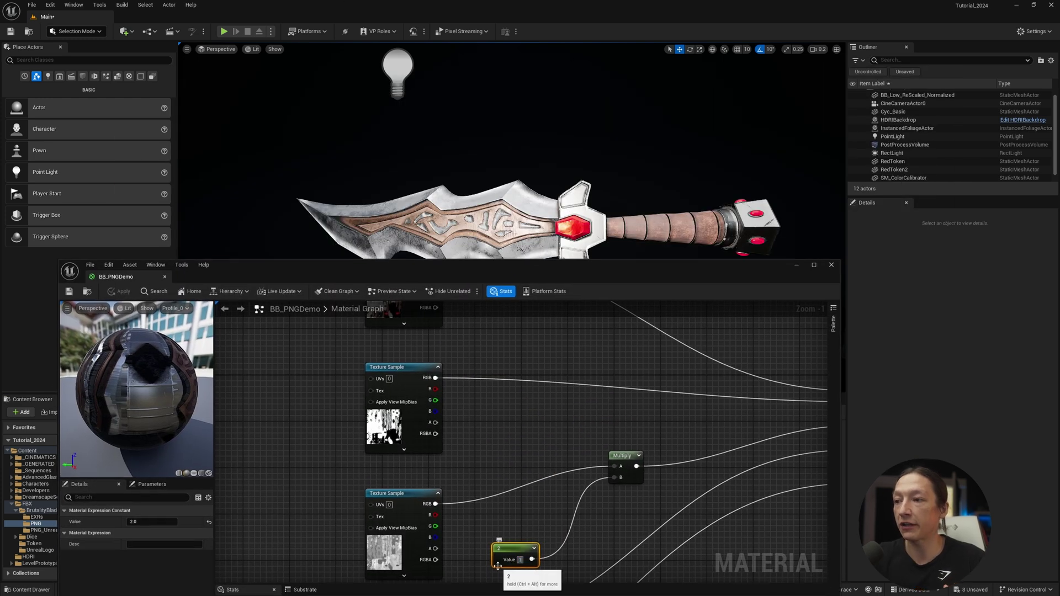
{"action": "key", "text": "Return"}
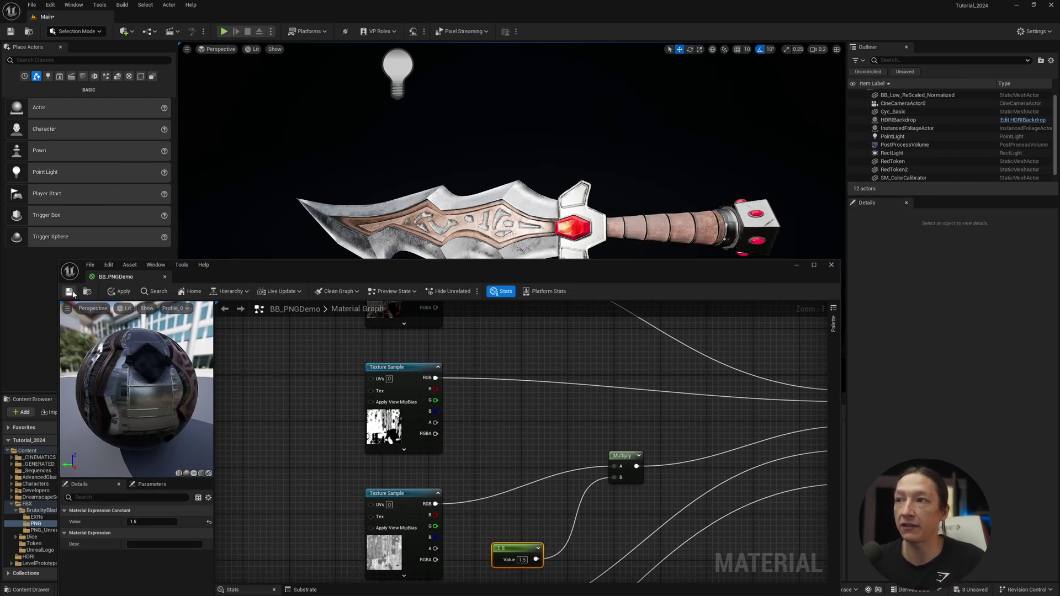
{"action": "left_click", "coordinate": [70, 292]}
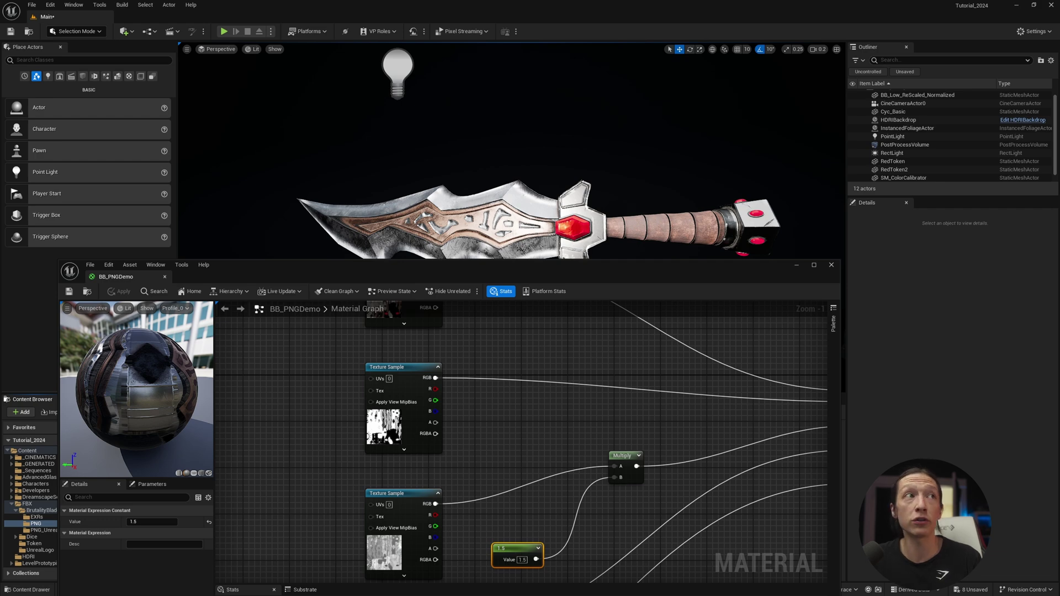
{"action": "key", "text": "alt+Tab"}
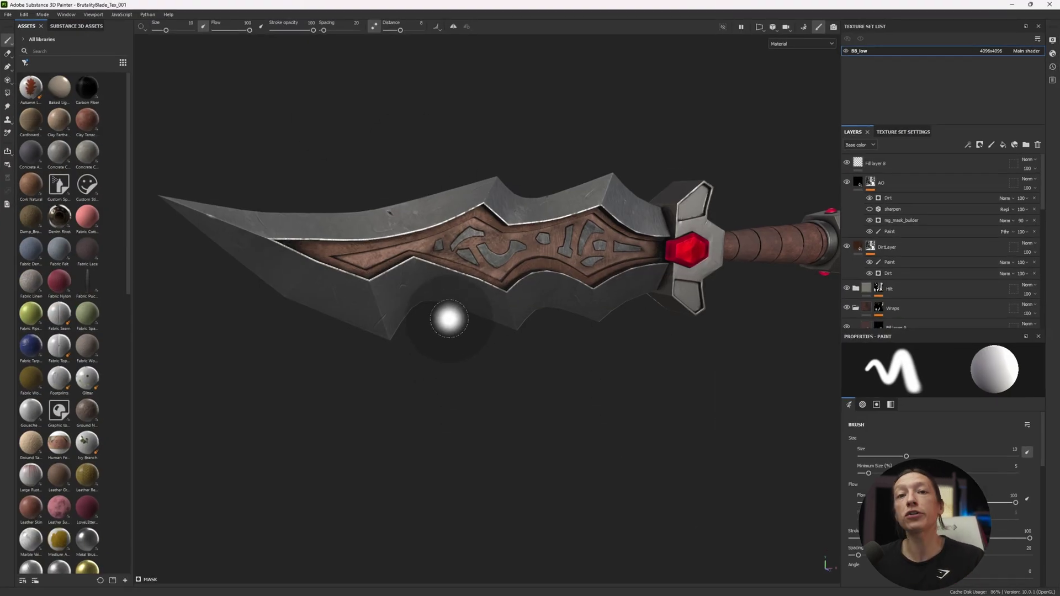
{"action": "left_click", "coordinate": [1011, 6]}
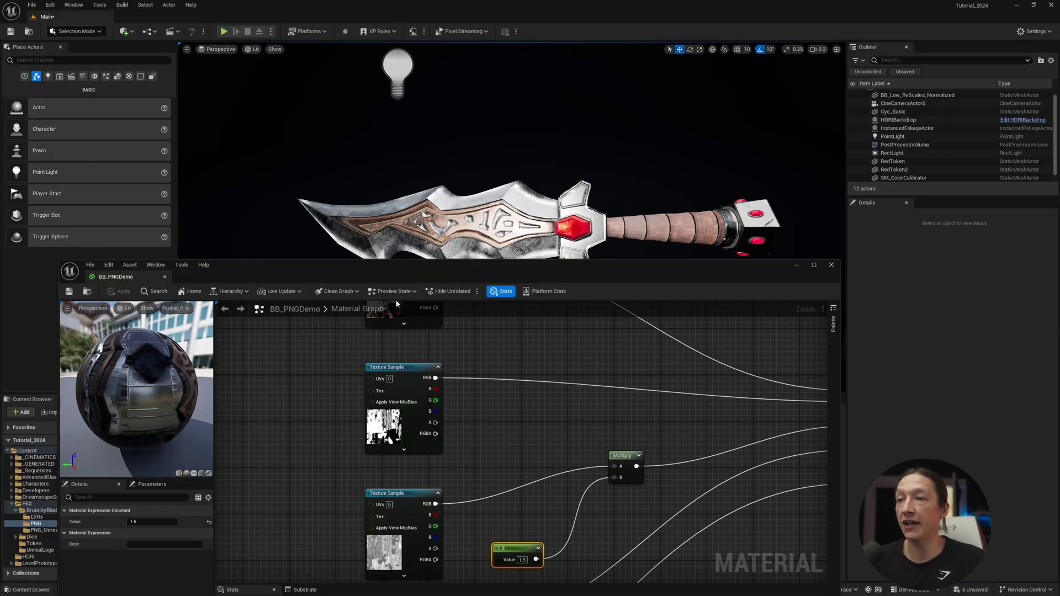
{"action": "left_click_drag", "start_coordinate": [460, 270], "coordinate": [190, 133]}
Close the material editor and open the empty PNG_Unreal content folder.
{"action": "left_click", "coordinate": [562, 129]}
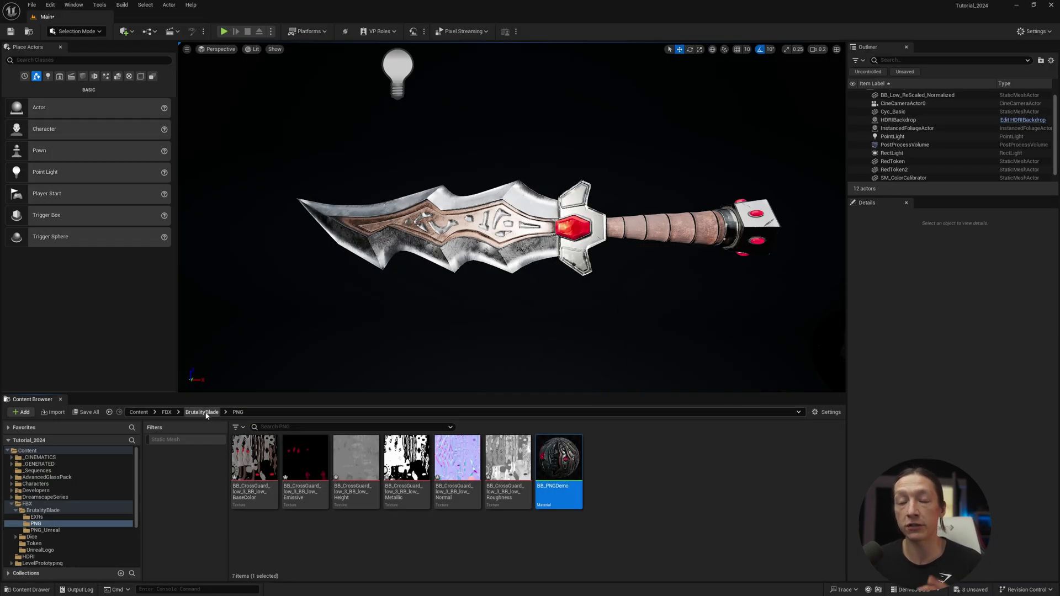
{"action": "left_click", "coordinate": [203, 412]}
{"action": "left_click", "coordinate": [44, 531]}
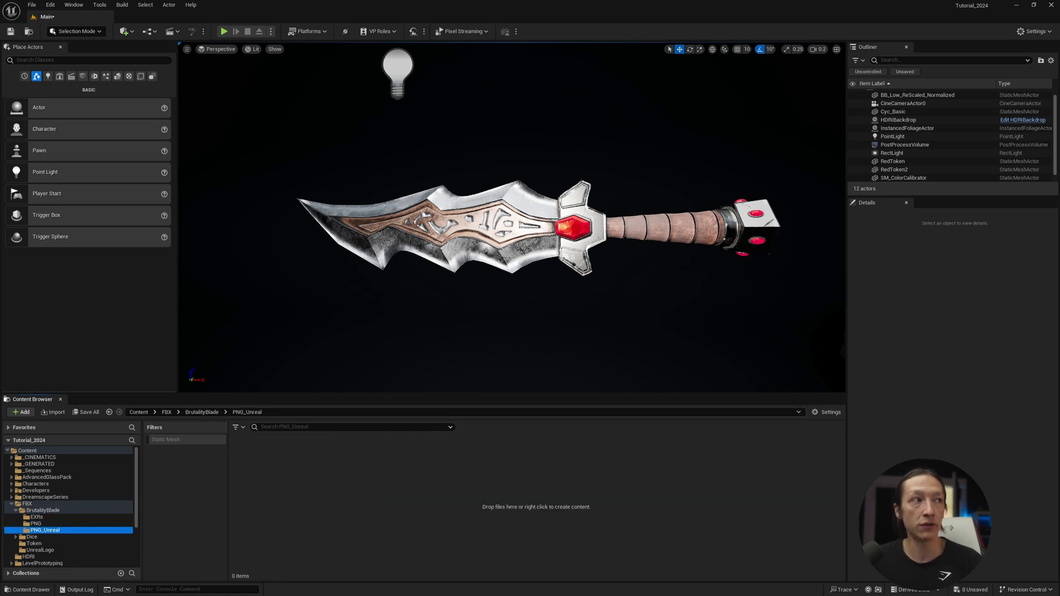
Drag the four packed PNGs from Tex_BrutalityBlade_Unreal_PNGs into PNG_Unreal.
{"action": "key", "text": "alt+Tab"}
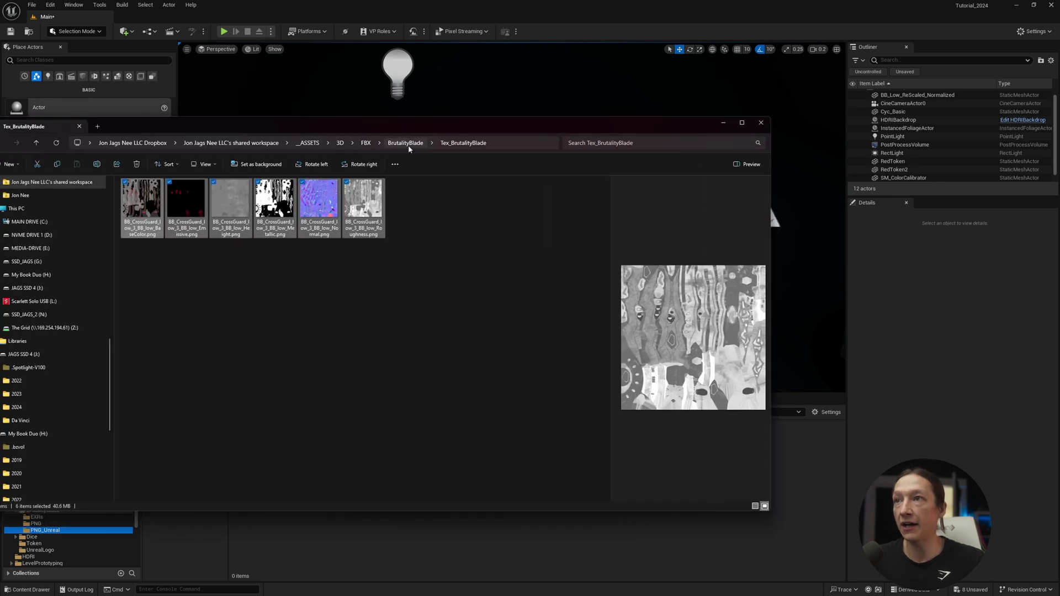
{"action": "left_click", "coordinate": [408, 144]}
{"action": "double_click", "coordinate": [179, 238]}
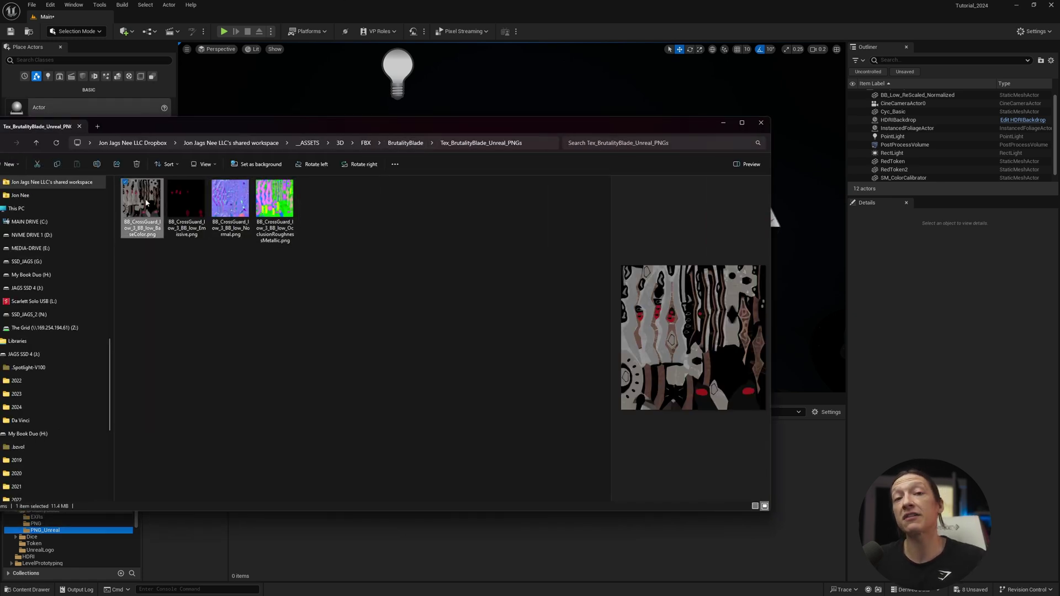
{"action": "mouse_move", "coordinate": [275, 205]}
{"action": "left_mouse_down"}
{"action": "mouse_move", "coordinate": [279, 215]}
{"action": "mouse_move", "coordinate": [279, 204]}
{"action": "left_mouse_up"}
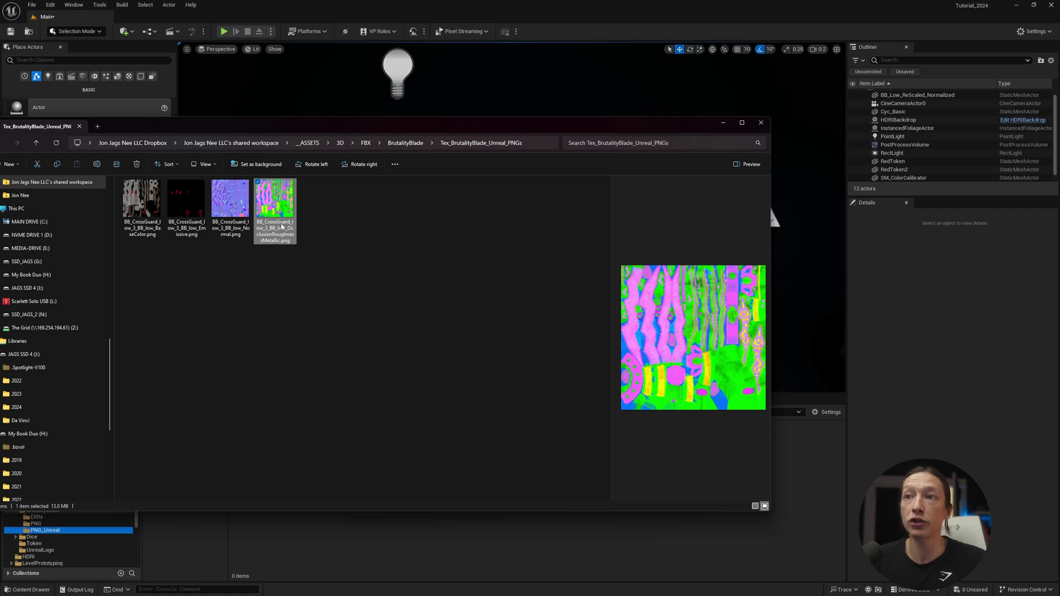
{"action": "left_click_drag", "start_coordinate": [323, 246], "coordinate": [138, 187]}
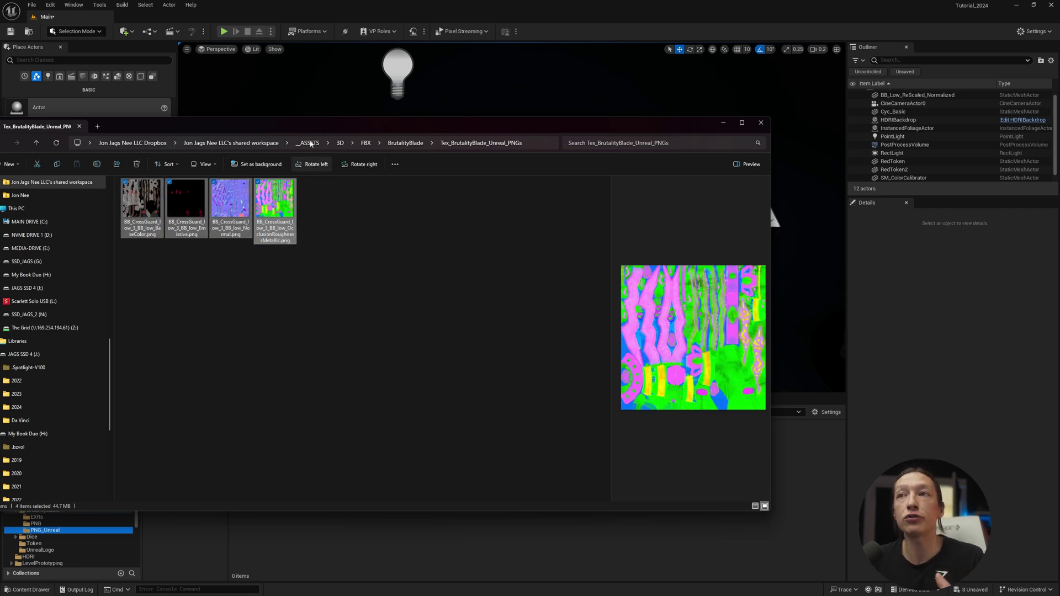
{"action": "left_click_drag", "start_coordinate": [332, 127], "coordinate": [369, 68]}
{"action": "left_click_drag", "start_coordinate": [304, 147], "coordinate": [341, 504]}
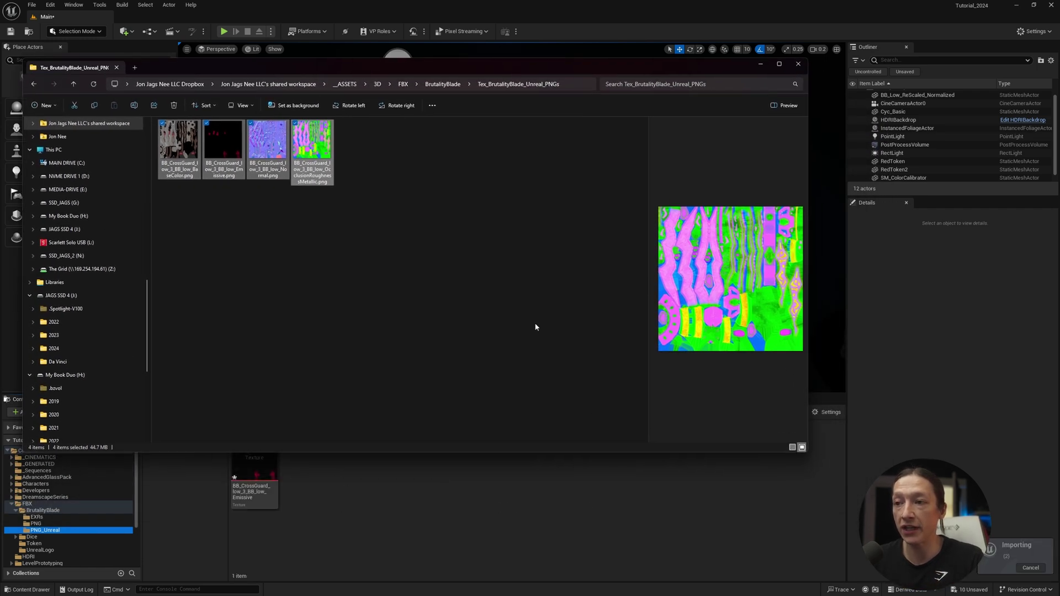
Create a material named BB_PNG_Combined beside the imported textures and open it for editing.
{"action": "left_click", "coordinate": [760, 63]}
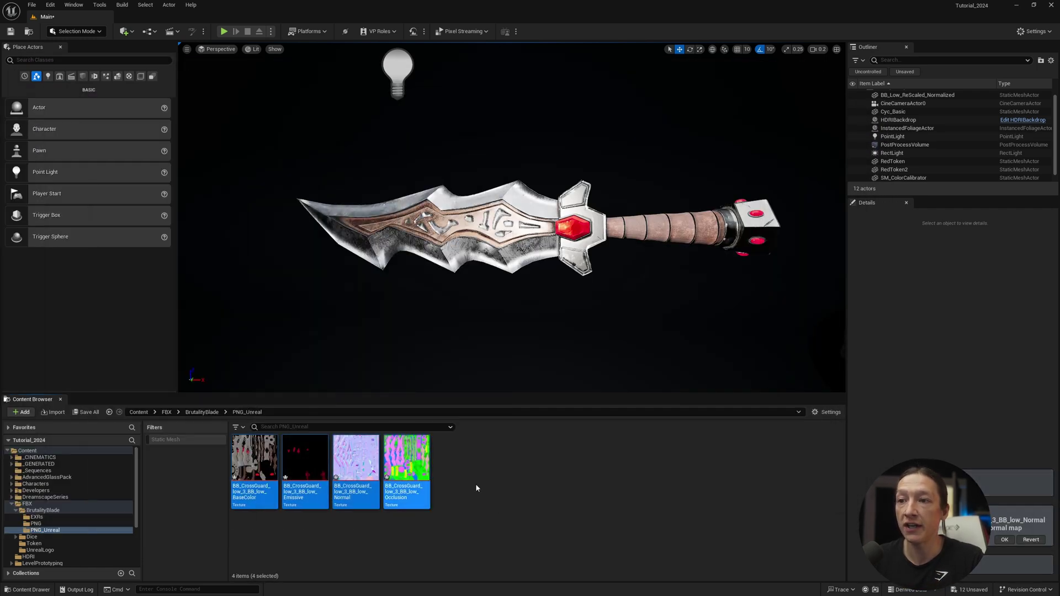
{"action": "left_click", "coordinate": [508, 497]}
{"action": "right_click", "coordinate": [519, 495]}
{"action": "left_click", "coordinate": [568, 202]}
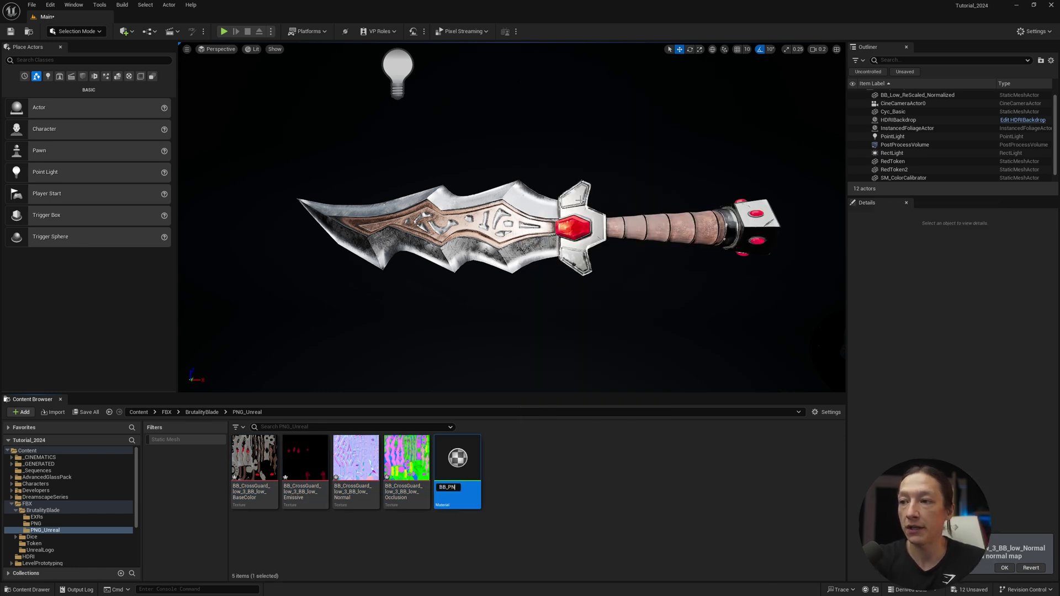
{"action": "type", "text": "BB_PNG_Combined"}
{"action": "key", "text": "Return"}
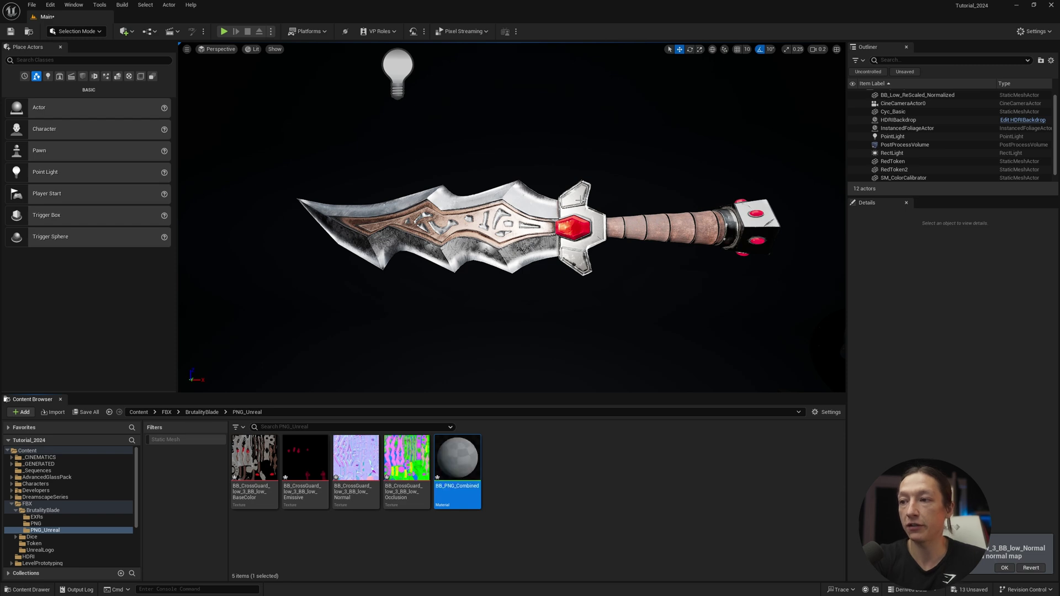
{"action": "double_click", "coordinate": [457, 458]}
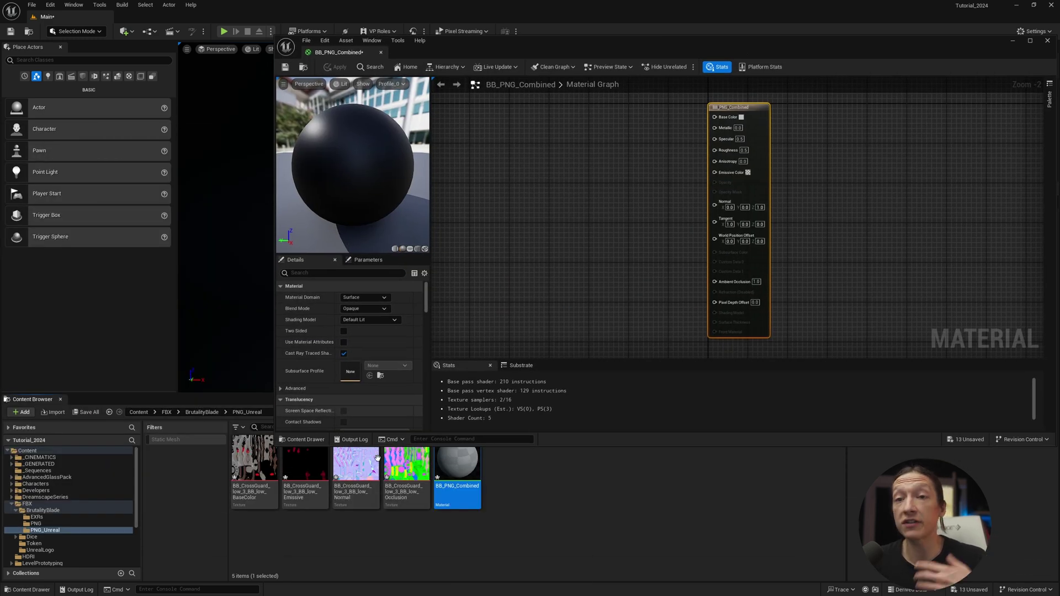
Add the base colour, emissive, packed occlusion and normal textures, wiring Base Color, Emissive and Normal.
{"action": "left_click_drag", "start_coordinate": [254, 469], "coordinate": [714, 117]}
{"action": "left_click_drag", "start_coordinate": [305, 469], "coordinate": [714, 171]}
{"action": "left_click_drag", "start_coordinate": [406, 467], "coordinate": [473, 320]}
{"action": "right_click_drag", "start_coordinate": [595, 234], "coordinate": [725, 304]}
{"action": "left_click_drag", "start_coordinate": [580, 203], "coordinate": [643, 219]}
{"action": "right_click_drag", "start_coordinate": [701, 306], "coordinate": [685, 220]}
{"action": "left_click_drag", "start_coordinate": [357, 466], "coordinate": [522, 276]}
{"action": "right_click_drag", "start_coordinate": [593, 287], "coordinate": [536, 268]}
{"action": "left_click_drag", "start_coordinate": [522, 266], "coordinate": [773, 168]}
{"action": "right_click_drag", "start_coordinate": [558, 206], "coordinate": [615, 256]}
{"action": "double_click", "coordinate": [631, 49]}
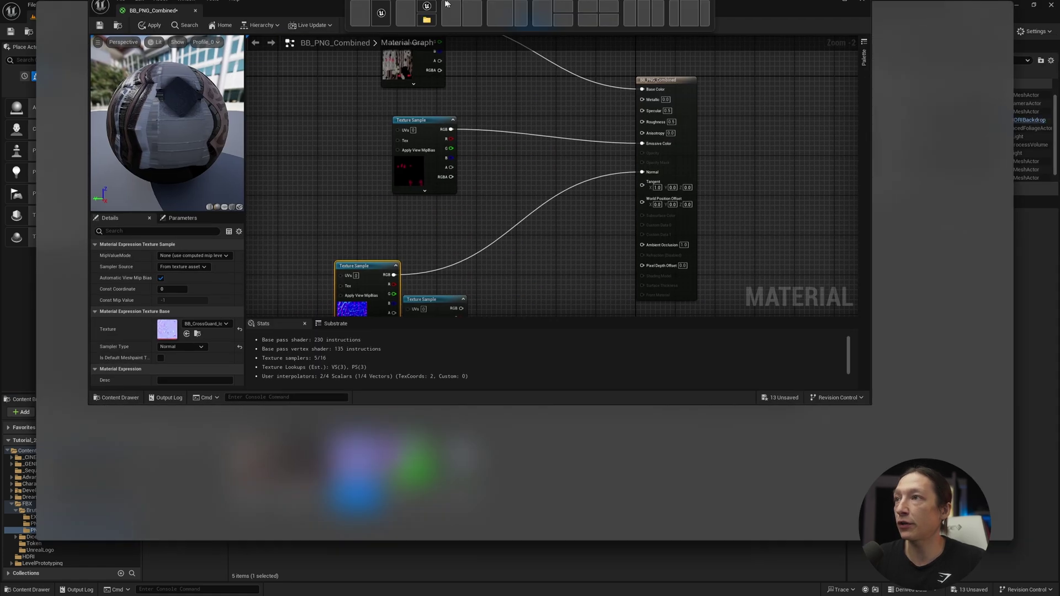
{"action": "right_click_drag", "start_coordinate": [330, 227], "coordinate": [359, 296]}
Wire the packed texture's green channel to Roughness and blue to Metallic, then arrange the nodes.
{"action": "left_click_drag", "start_coordinate": [475, 419], "coordinate": [279, 224]}
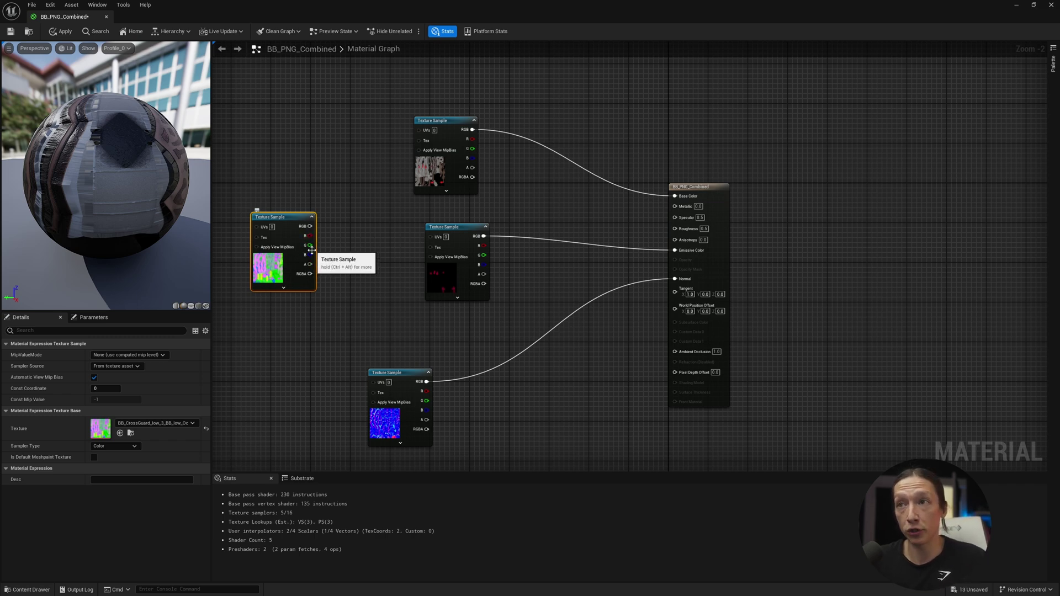
{"action": "left_click_drag", "start_coordinate": [274, 221], "coordinate": [679, 354]}
{"action": "left_click_drag", "start_coordinate": [365, 280], "coordinate": [676, 233]}
{"action": "left_click_drag", "start_coordinate": [364, 294], "coordinate": [675, 205]}
{"action": "left_click_drag", "start_coordinate": [456, 233], "coordinate": [443, 187]}
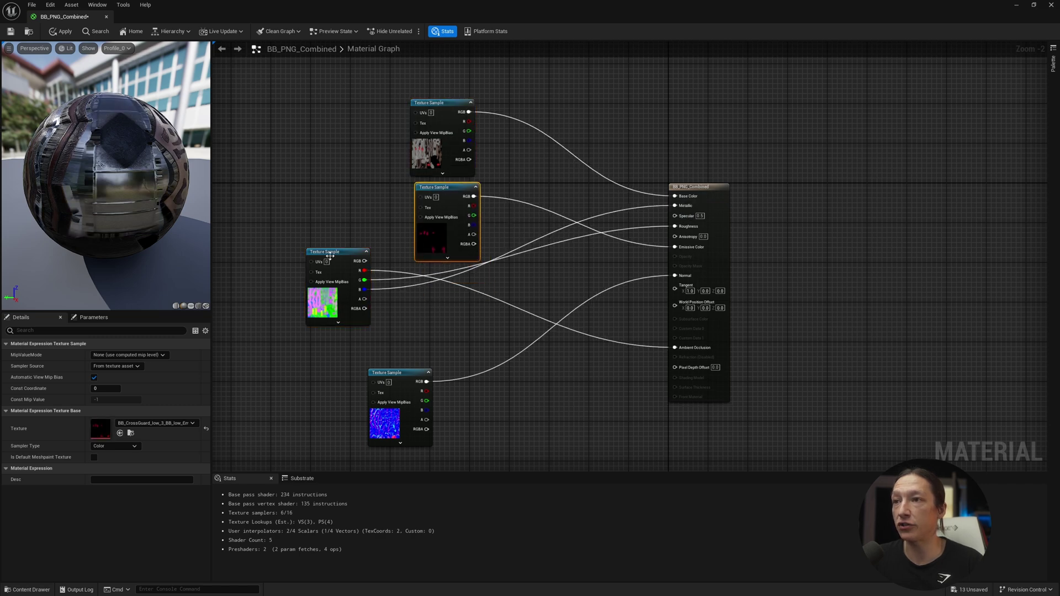
{"action": "left_click_drag", "start_coordinate": [335, 250], "coordinate": [389, 267]}
{"action": "left_click_drag", "start_coordinate": [334, 133], "coordinate": [506, 430]}
Align the four texture sample nodes on a common left edge and nudge the packed node down.
{"action": "key", "text": "shift+a"}
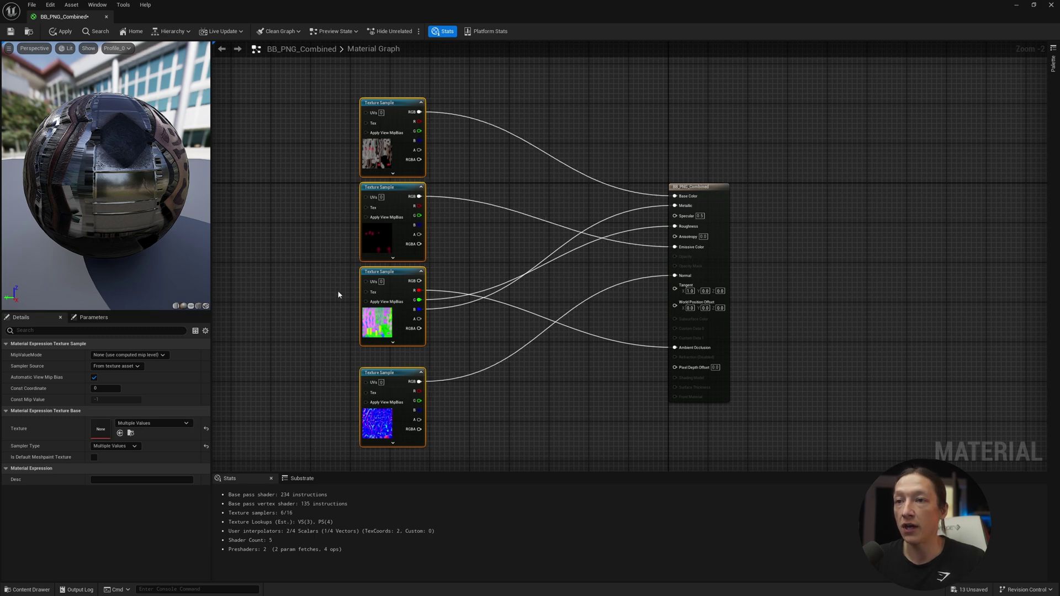
{"action": "left_click", "coordinate": [458, 266]}
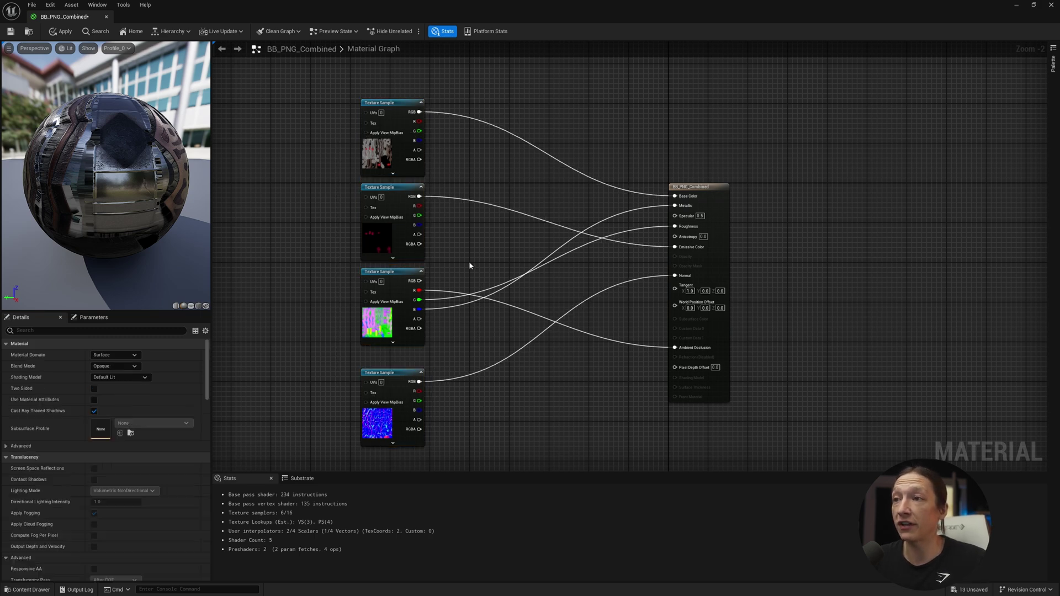
{"action": "left_click_drag", "start_coordinate": [394, 283], "coordinate": [395, 288]}
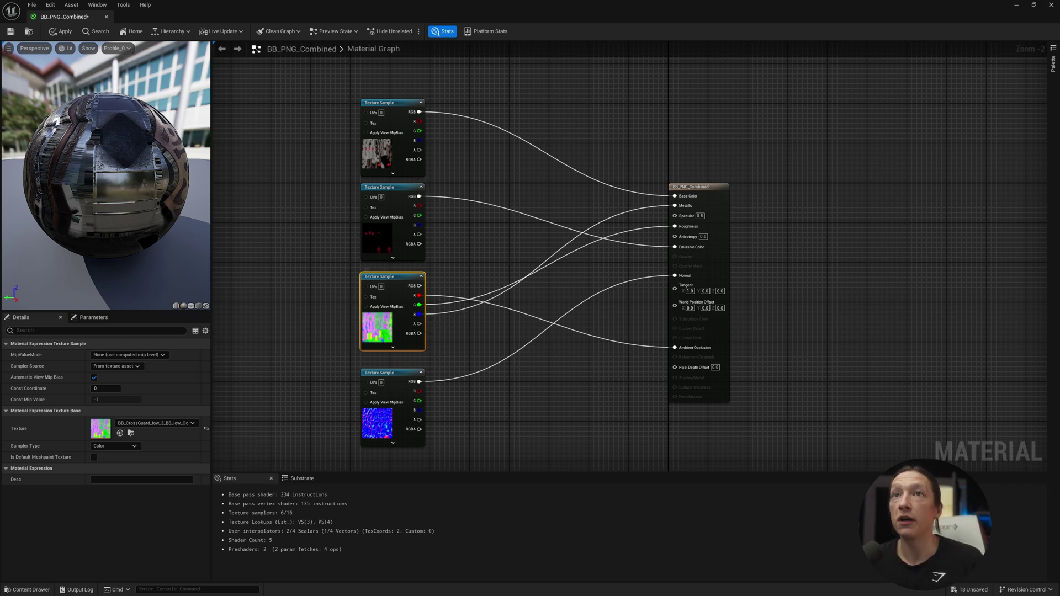
Save BB_PNG_Combined, drag it onto the sword, and bring up Substance Painter for comparison.
{"action": "left_click", "coordinate": [10, 32]}
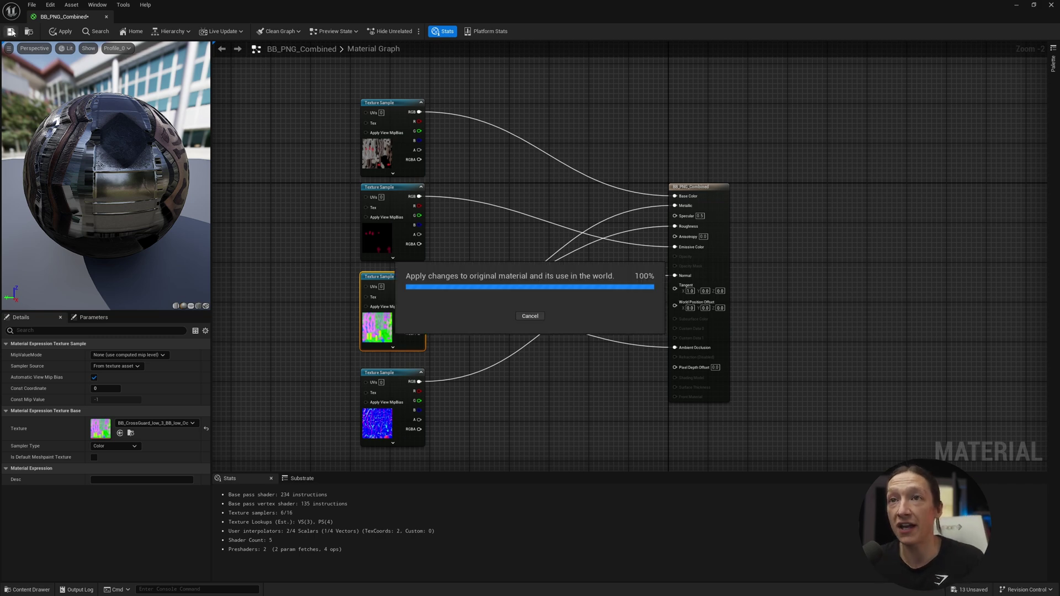
{"action": "double_click", "coordinate": [528, 4]}
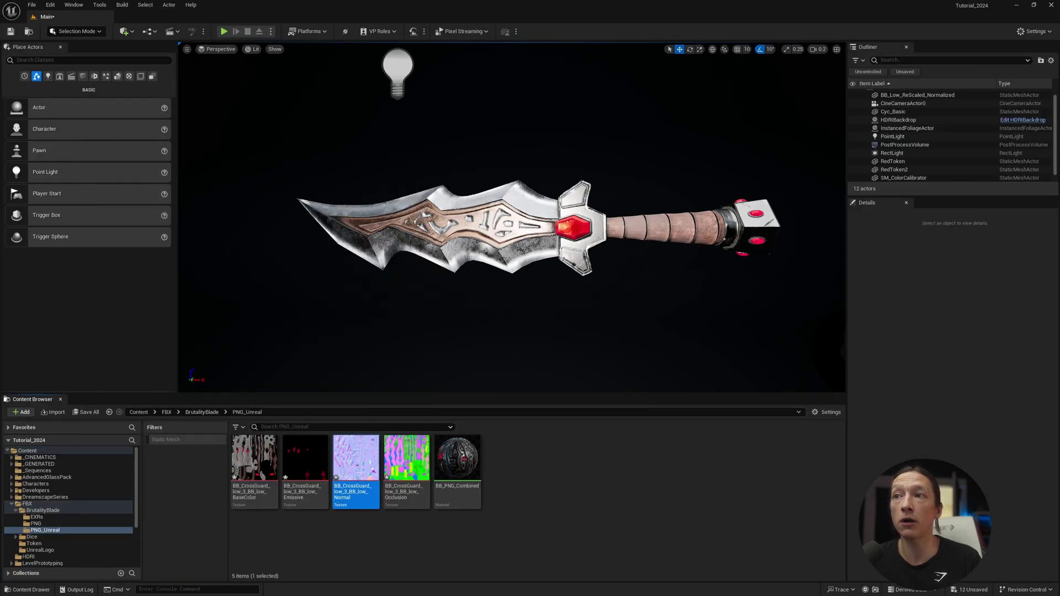
{"action": "left_click", "coordinate": [457, 458]}
{"action": "left_click_drag", "start_coordinate": [457, 458], "coordinate": [507, 254]}
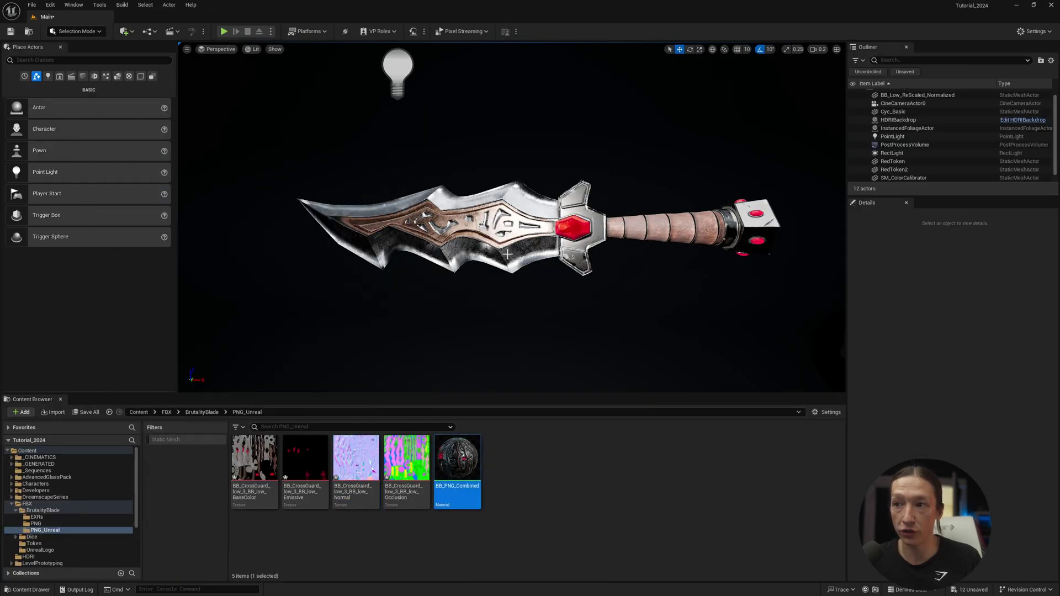
{"action": "key", "text": "alt+Tab"}
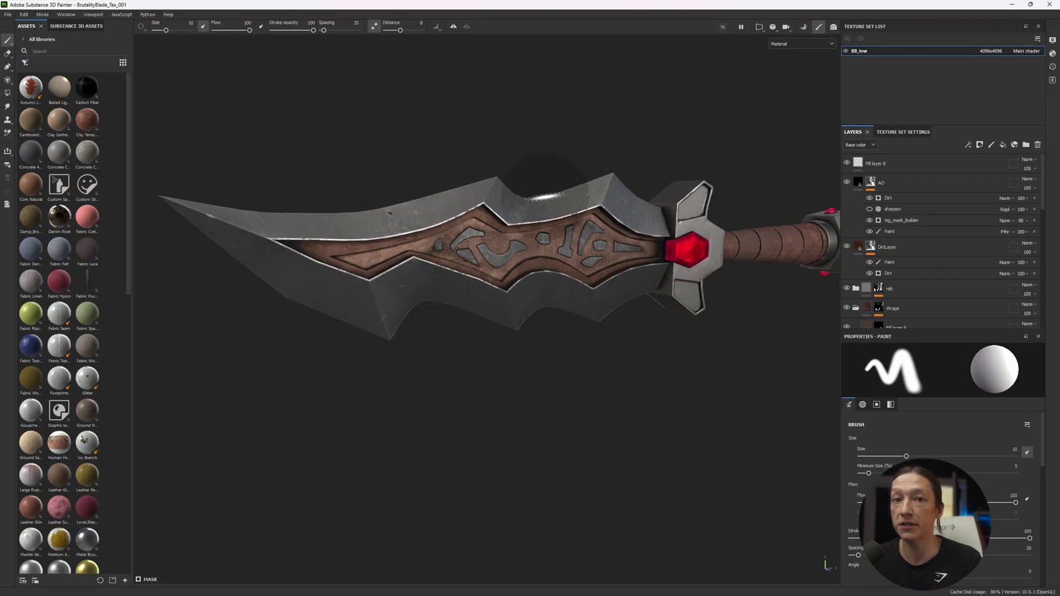
Back in Unreal, disable sRGB on the packed occlusion-roughness-metallic texture.
{"action": "left_click", "coordinate": [1015, 4]}
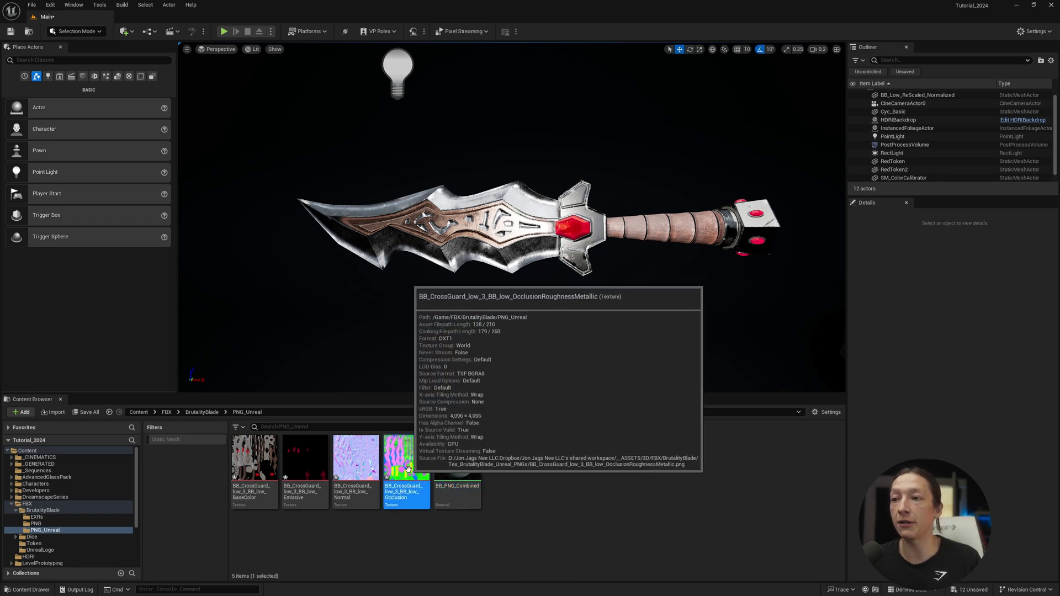
{"action": "double_click", "coordinate": [409, 472]}
{"action": "left_click_drag", "start_coordinate": [596, 111], "coordinate": [640, 89]}
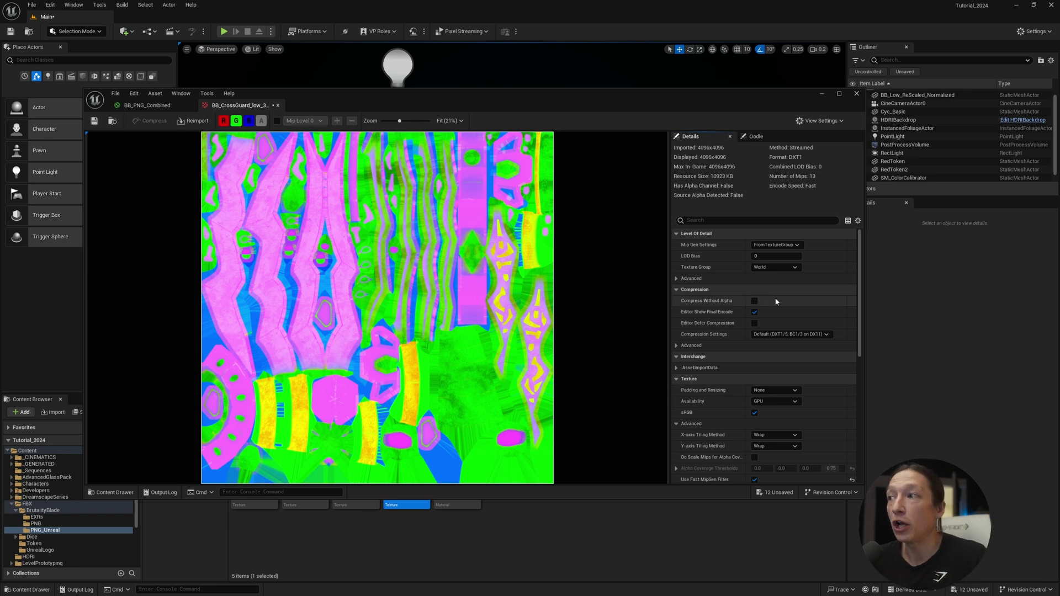
{"action": "left_click", "coordinate": [754, 413]}
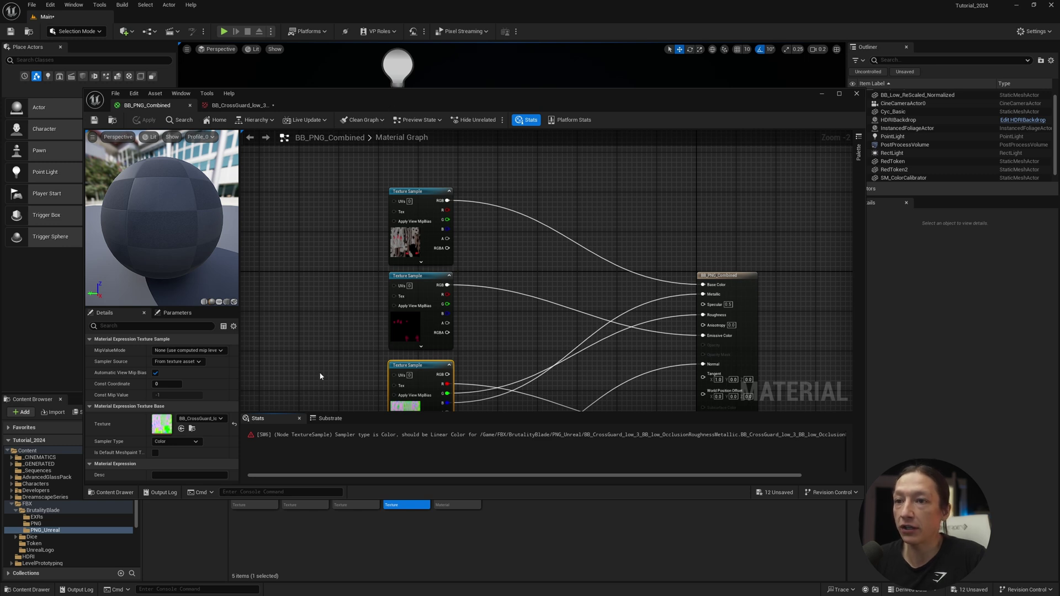
Change the packed texture sample's Sampler Type to Linear Color and save BB_PNG_Combined.
{"action": "right_click_drag", "start_coordinate": [512, 357], "coordinate": [516, 254]}
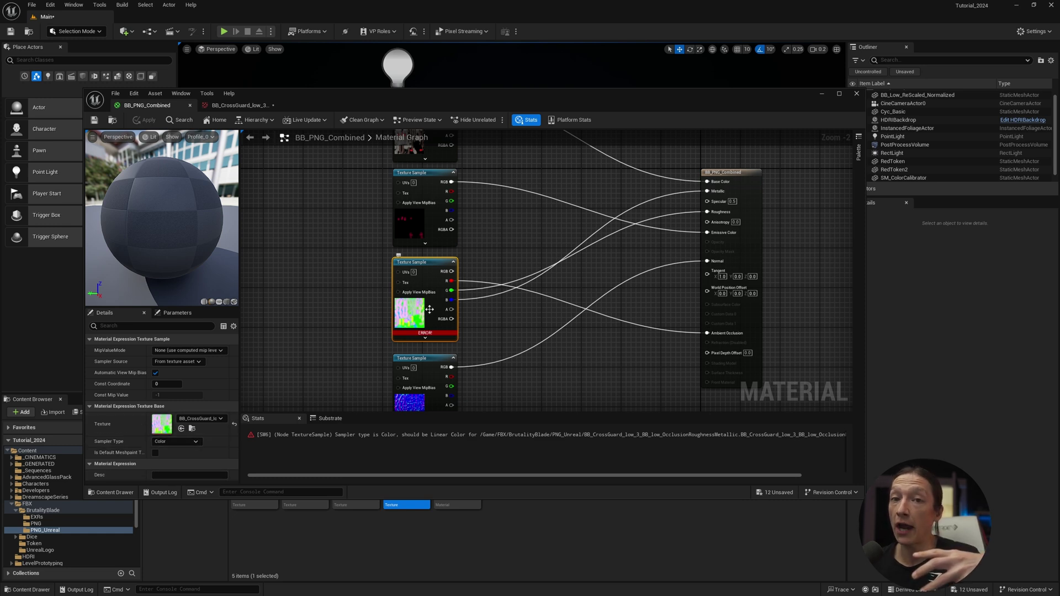
{"action": "left_click", "coordinate": [168, 442]}
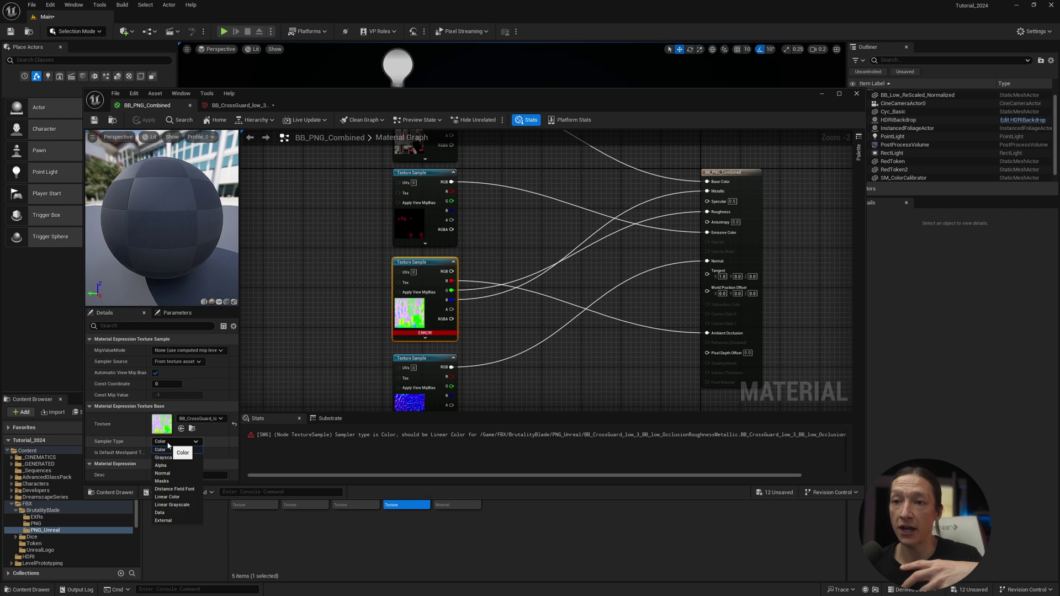
{"action": "left_click", "coordinate": [169, 498]}
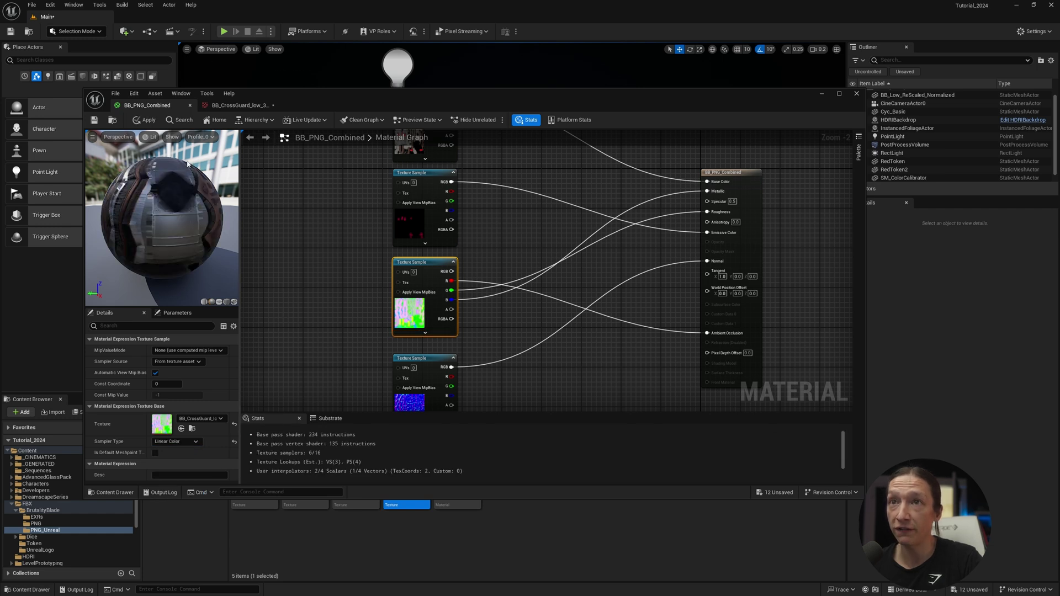
{"action": "key", "text": "ctrl+s"}
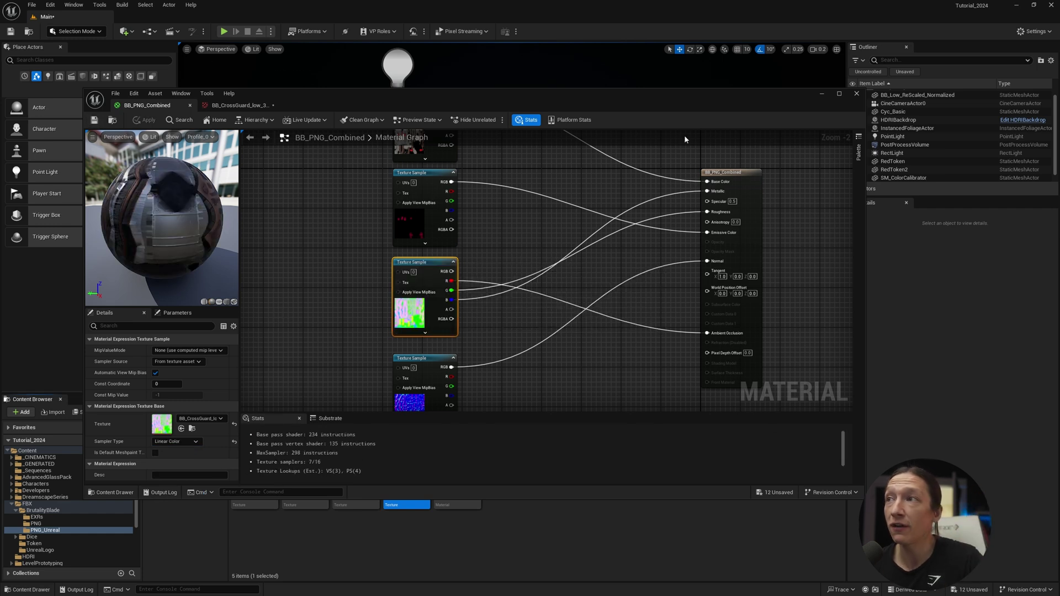
{"action": "left_click_drag", "start_coordinate": [655, 94], "coordinate": [608, 290]}
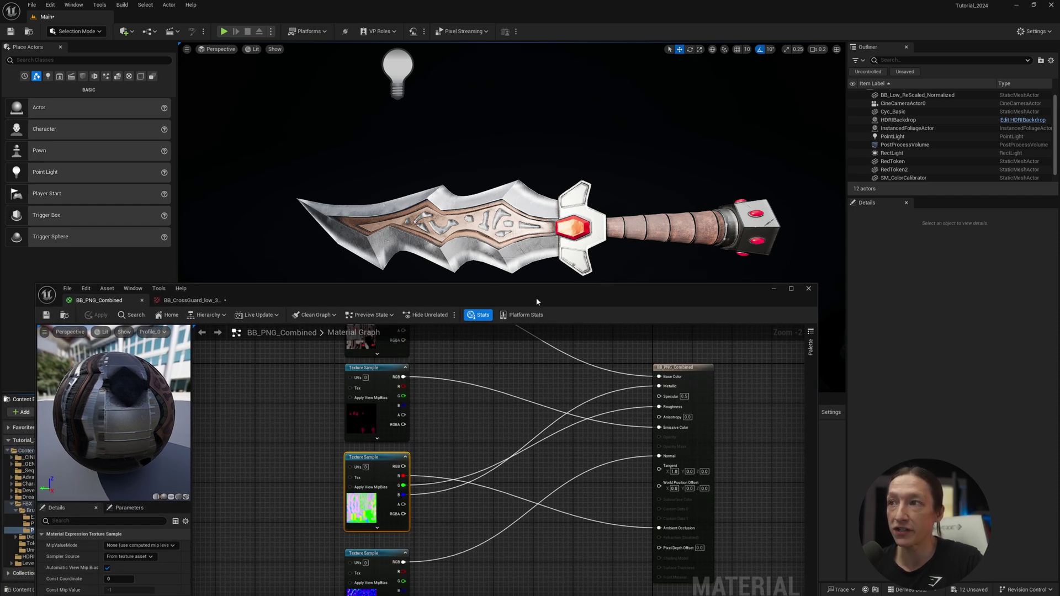
Set the selected scene light's intensity to 0.5.
{"action": "left_click_drag", "start_coordinate": [528, 296], "coordinate": [0, 193]}
{"action": "left_click", "coordinate": [908, 137]}
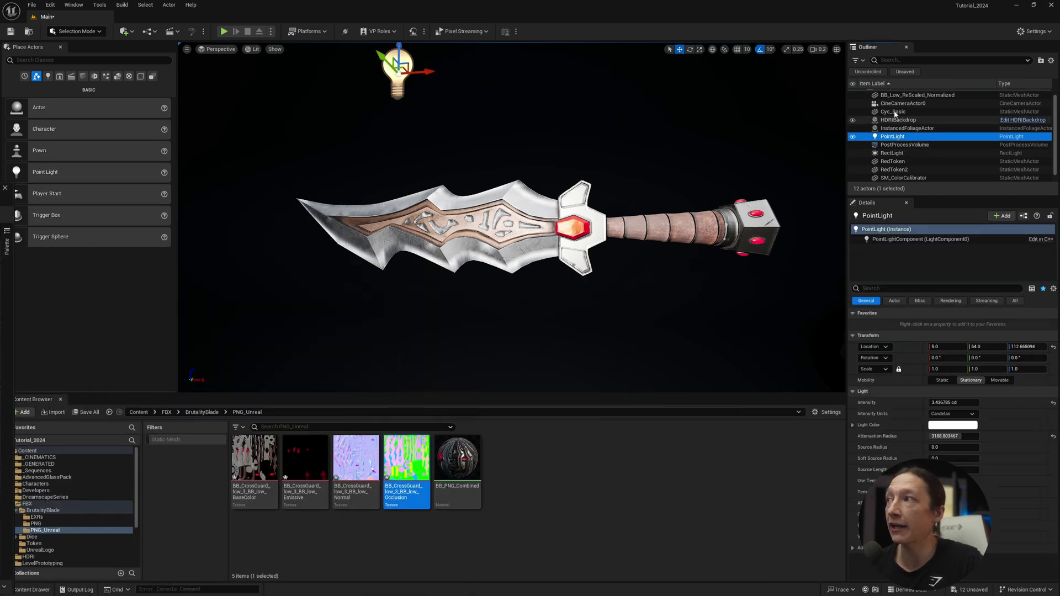
{"action": "left_click", "coordinate": [895, 153]}
{"action": "left_click", "coordinate": [952, 402]}
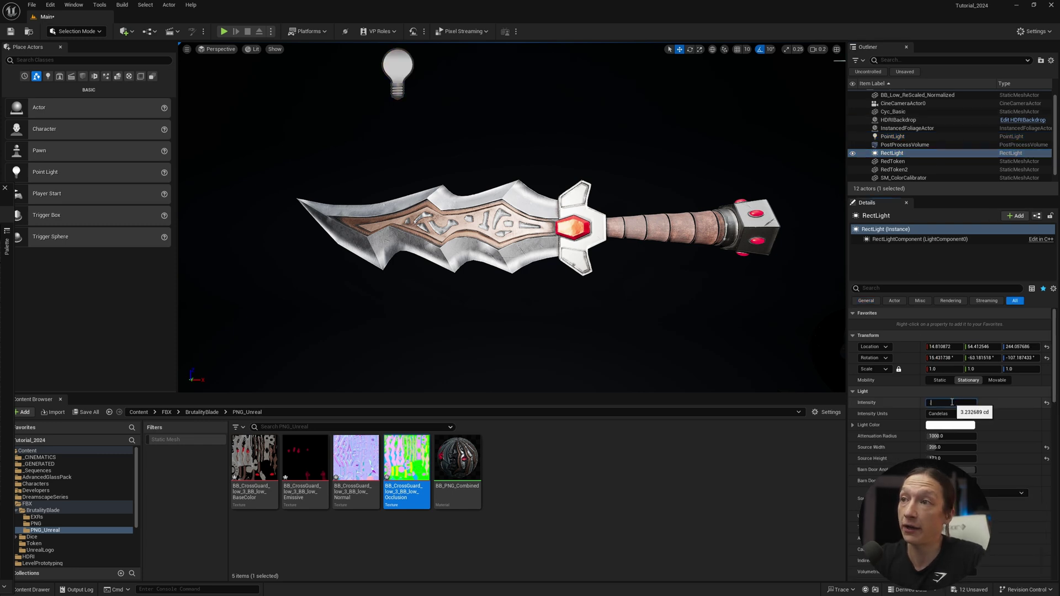
{"action": "type", "text": "0.5"}
{"action": "key", "text": "Return"}
Set the point light's intensity to 0.2 cd.
{"action": "left_click", "coordinate": [892, 136]}
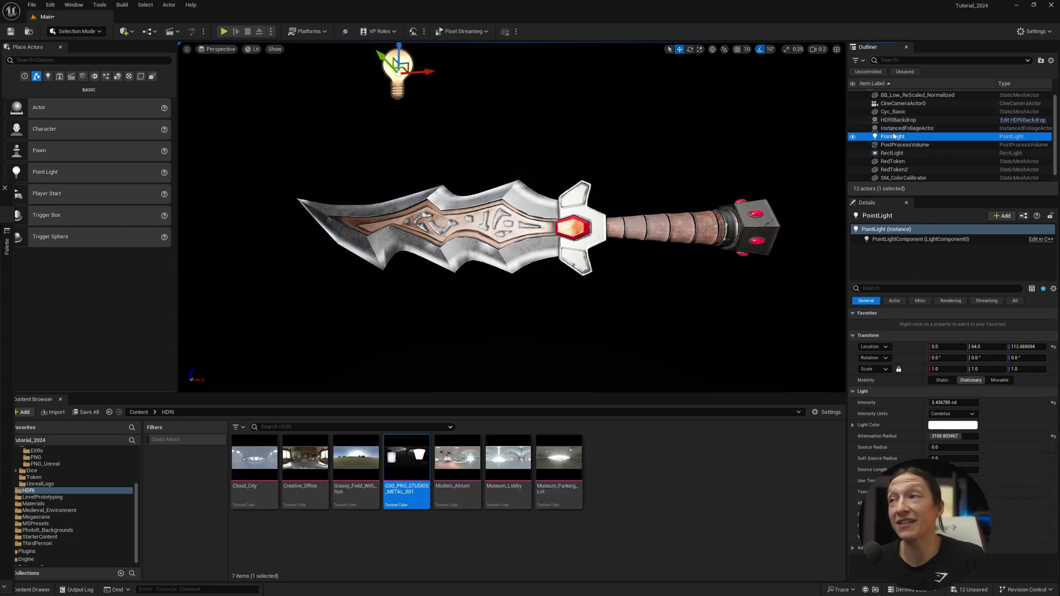
{"action": "left_click", "coordinate": [895, 128]}
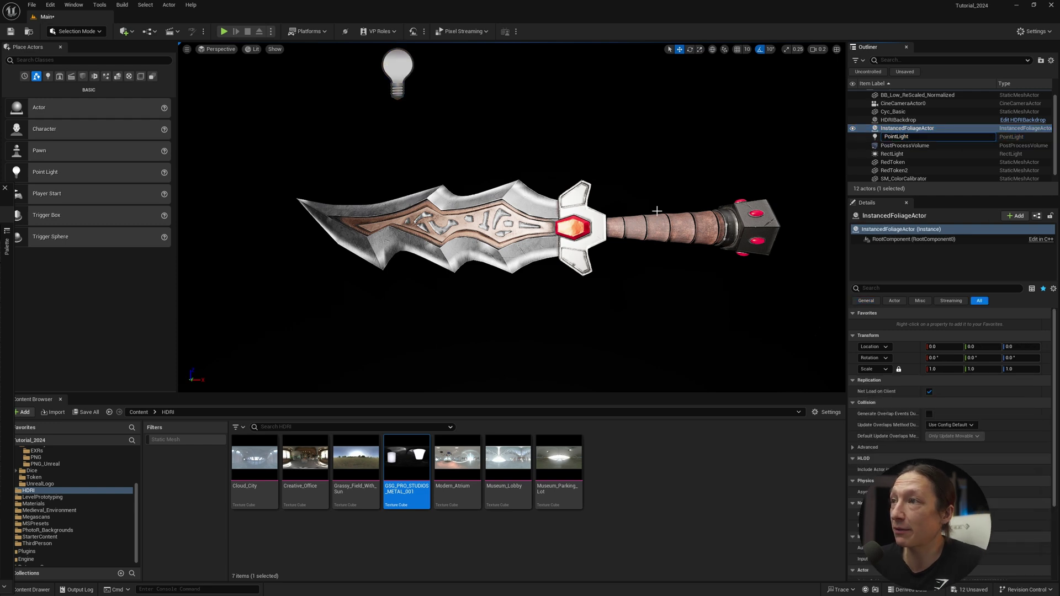
{"action": "left_click", "coordinate": [884, 137]}
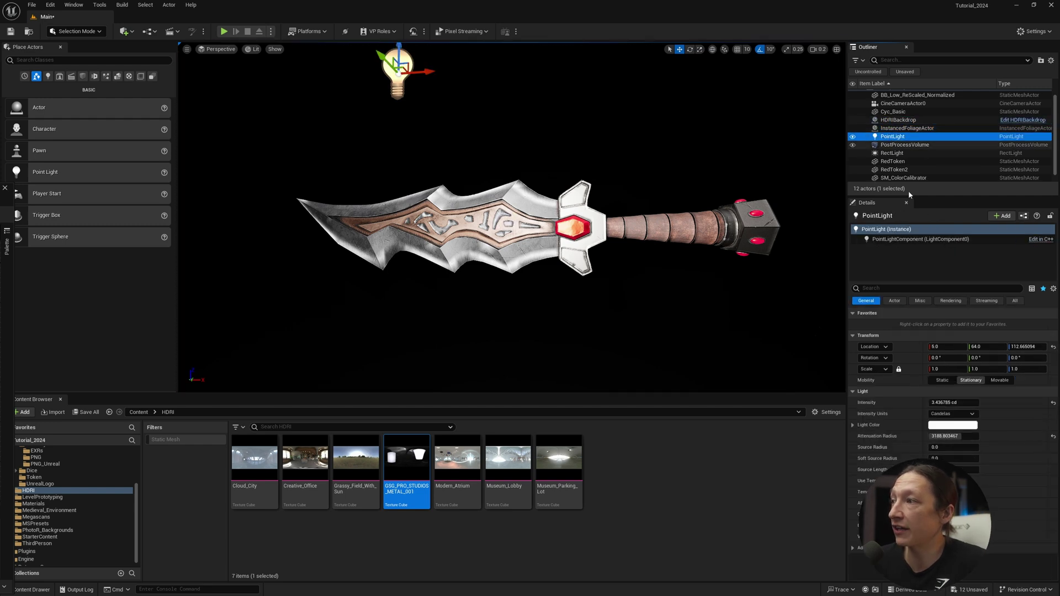
{"action": "left_click", "coordinate": [950, 403]}
{"action": "type", "text": "1"}
{"action": "key", "text": "Return"}
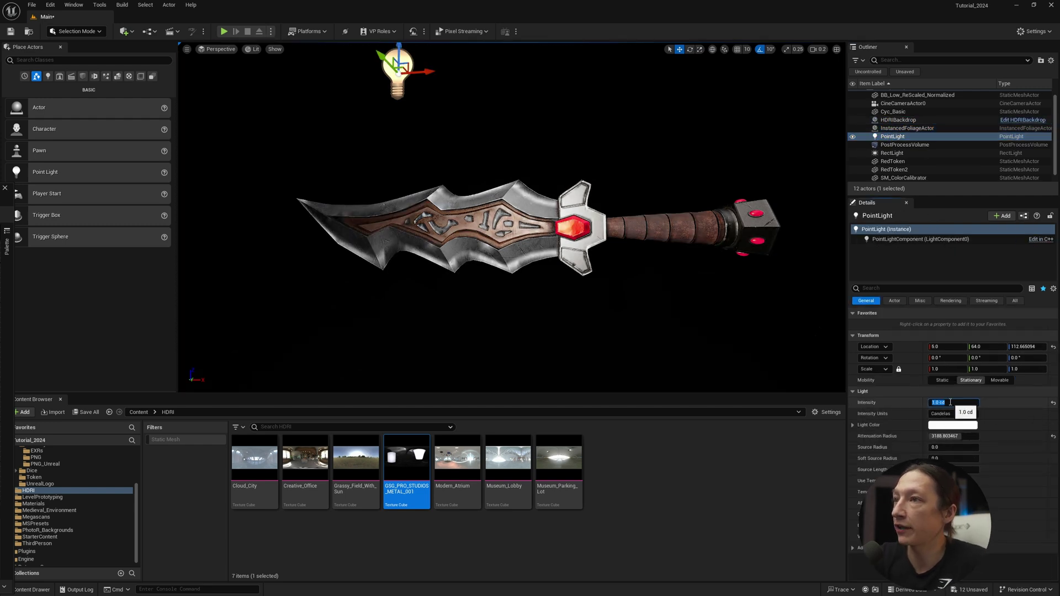
{"action": "type", "text": "0.2"}
{"action": "key", "text": "Return"}
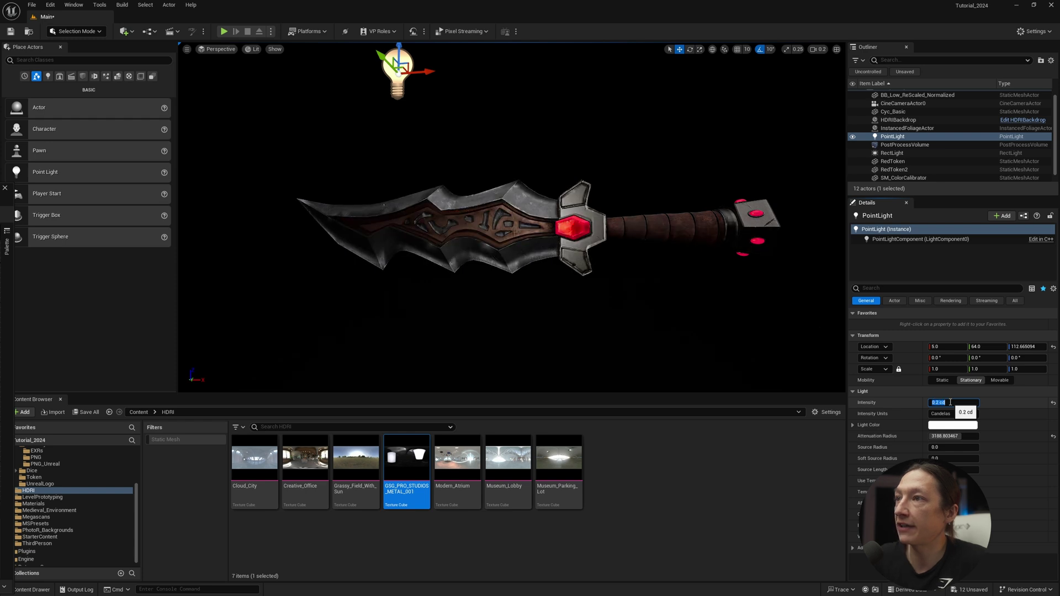
Raise the HDRIBackdrop's intensity to 1.0.
{"action": "left_click", "coordinate": [898, 119]}
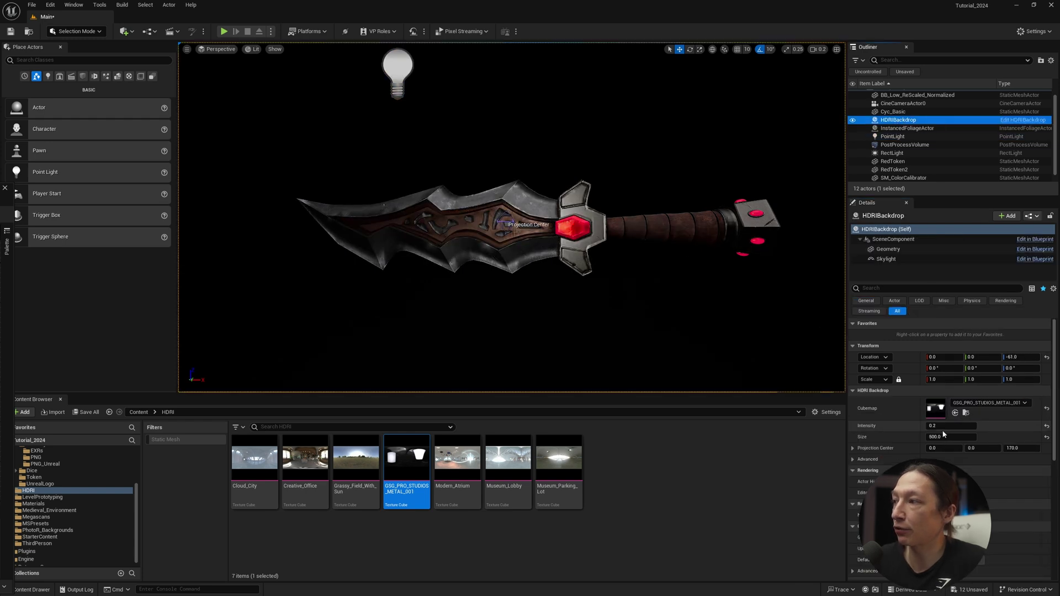
{"action": "left_click", "coordinate": [950, 425]}
{"action": "type", "text": "1"}
{"action": "key", "text": "Return"}
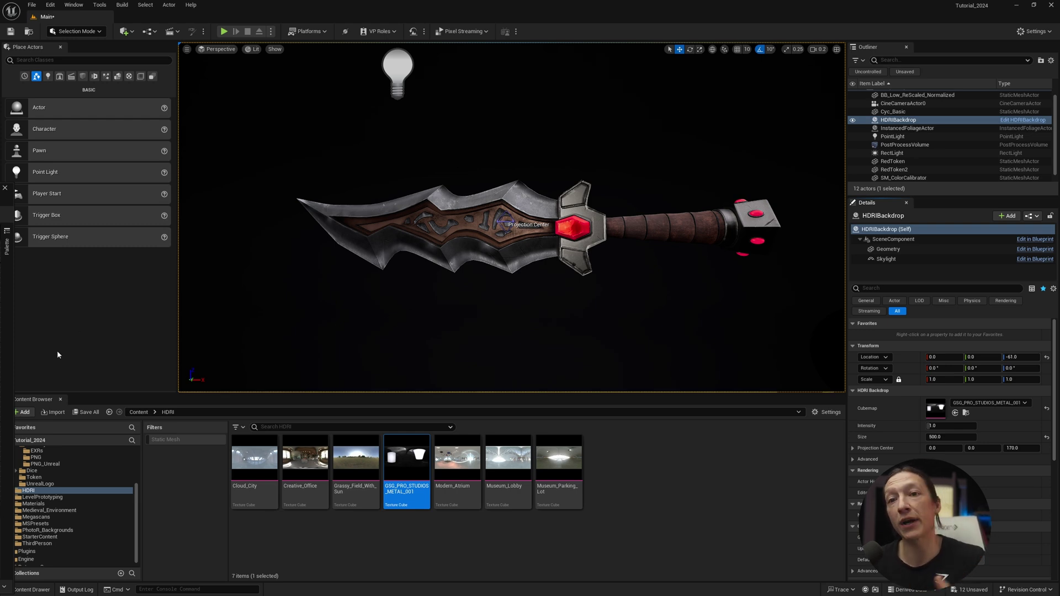
Open the empty EXRs folder in the Content Browser.
{"action": "scroll", "coordinate": [53, 466], "scroll_direction": "up", "scroll_amount": 3}
{"action": "left_click", "coordinate": [34, 515]}
{"action": "left_click", "coordinate": [36, 504]}
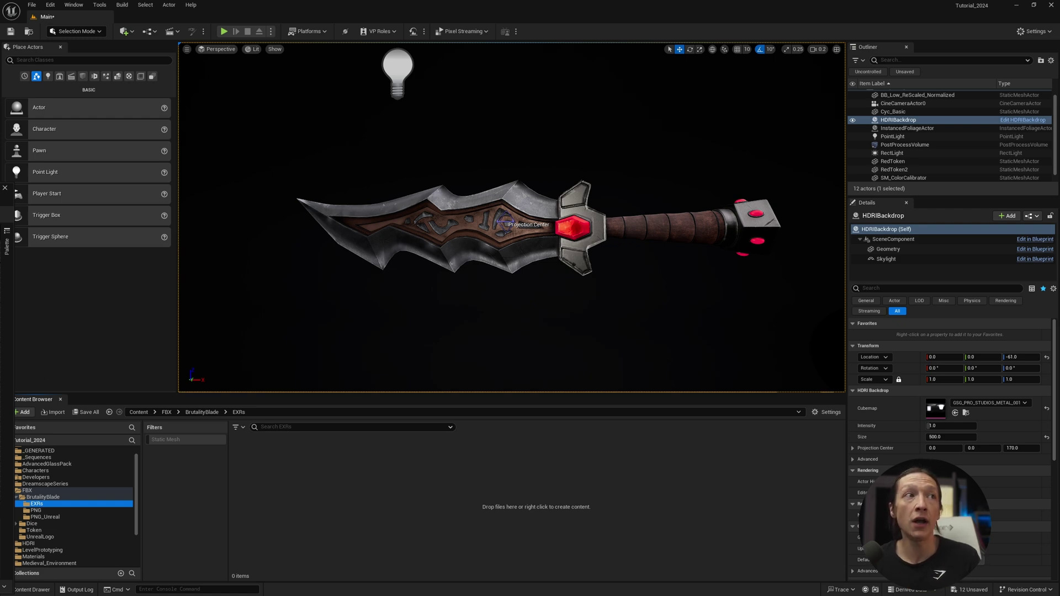
In File Explorer, check the Normal EXR and PNG normal map, then open the Unreal EXRs folder.
{"action": "key", "text": "alt+Tab"}
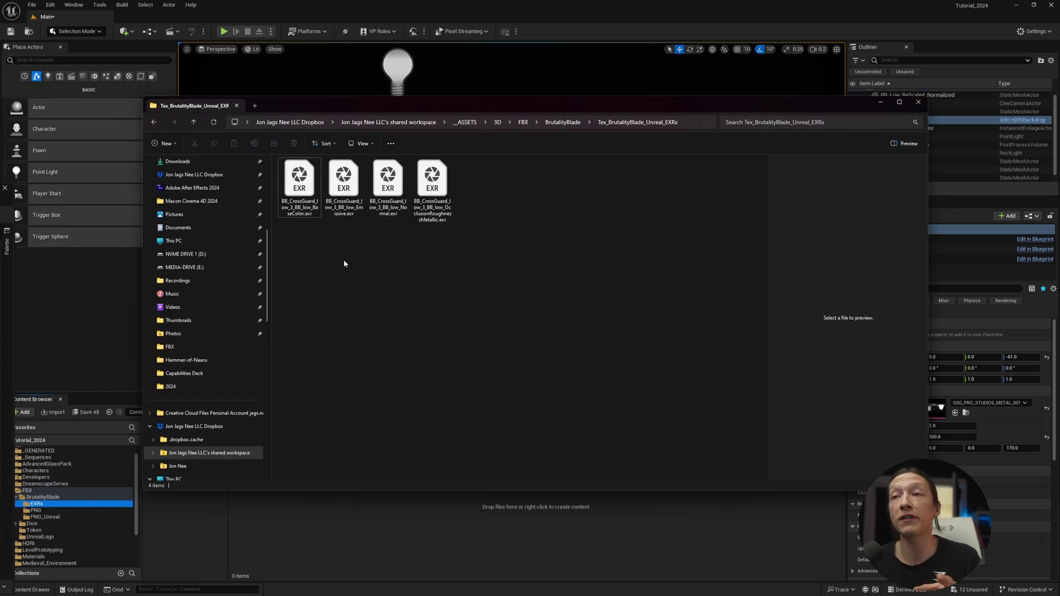
{"action": "left_click", "coordinate": [388, 185]}
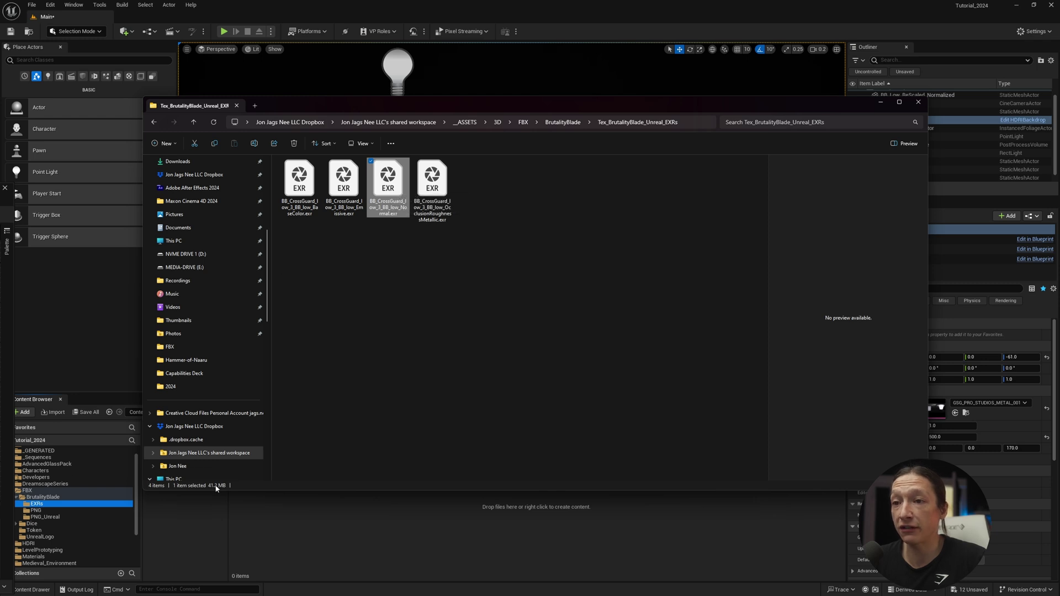
{"action": "left_click", "coordinate": [570, 123]}
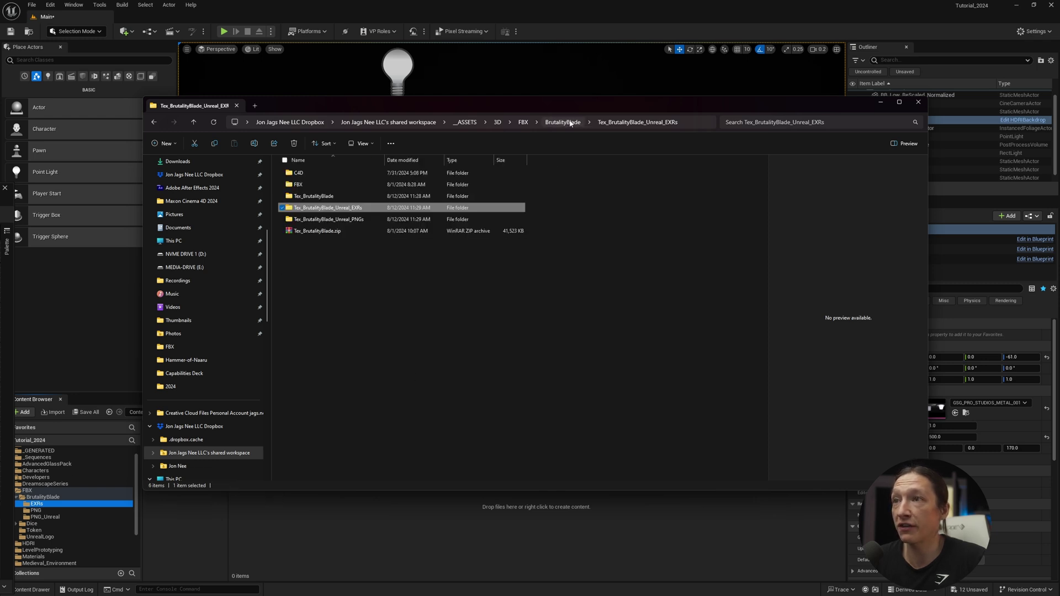
{"action": "double_click", "coordinate": [360, 220]}
{"action": "left_click", "coordinate": [390, 204]}
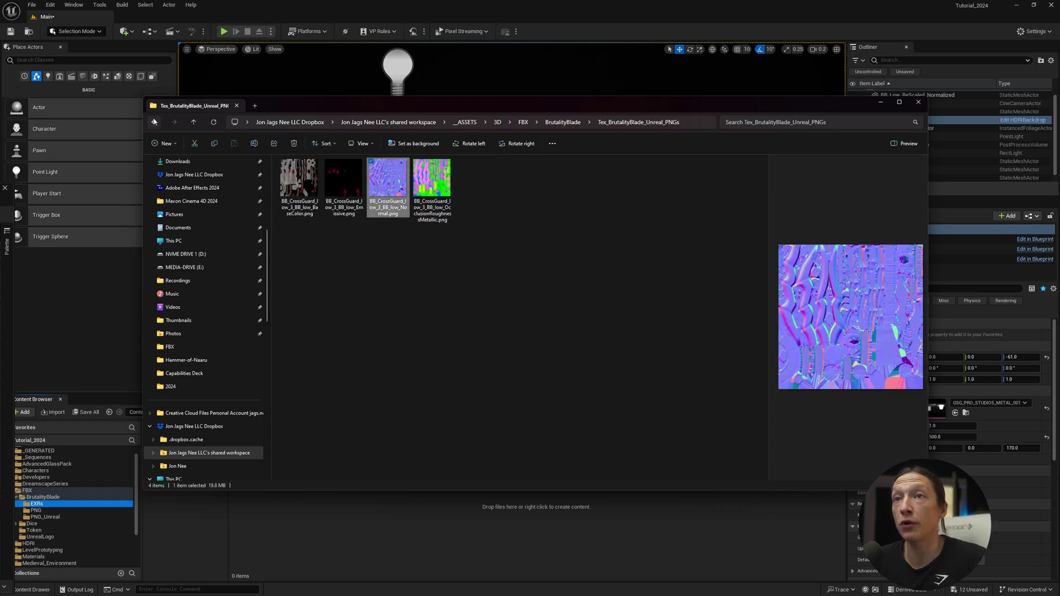
{"action": "left_click", "coordinate": [155, 123]}
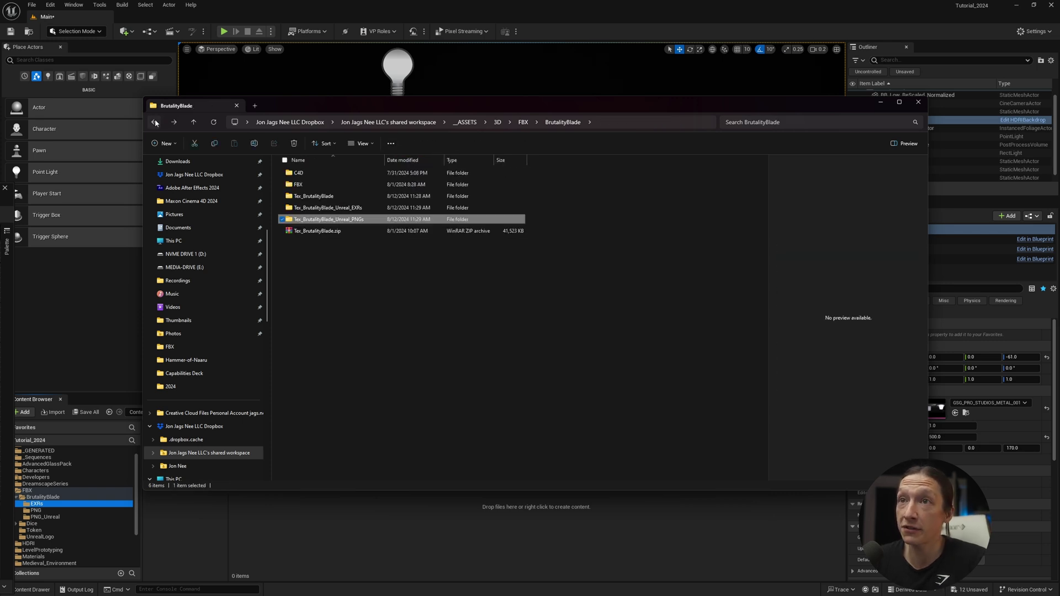
{"action": "double_click", "coordinate": [355, 209]}
Drag the four EXR textures into the EXRs content folder.
{"action": "left_click_drag", "start_coordinate": [515, 245], "coordinate": [300, 176]}
{"action": "left_click_drag", "start_coordinate": [432, 190], "coordinate": [396, 521]}
{"action": "left_click", "coordinate": [881, 102]}
{"action": "right_click", "coordinate": [603, 467]}
Create a material named BB_EXR and open it in the material editor.
{"action": "left_click", "coordinate": [650, 181]}
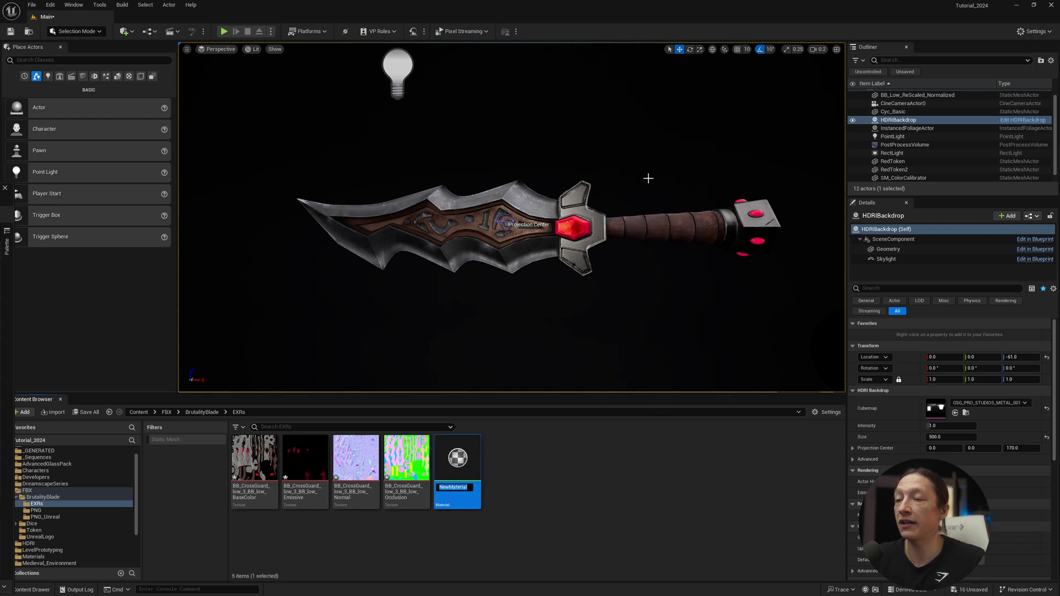
{"action": "type", "text": "BB_EXR"}
{"action": "key", "text": "Return"}
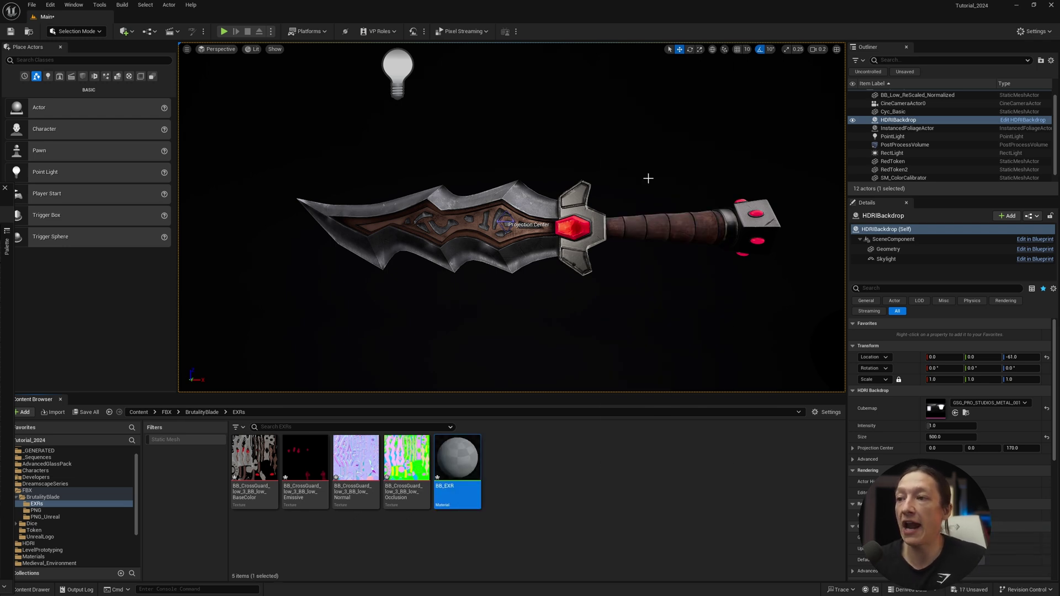
{"action": "double_click", "coordinate": [457, 464]}
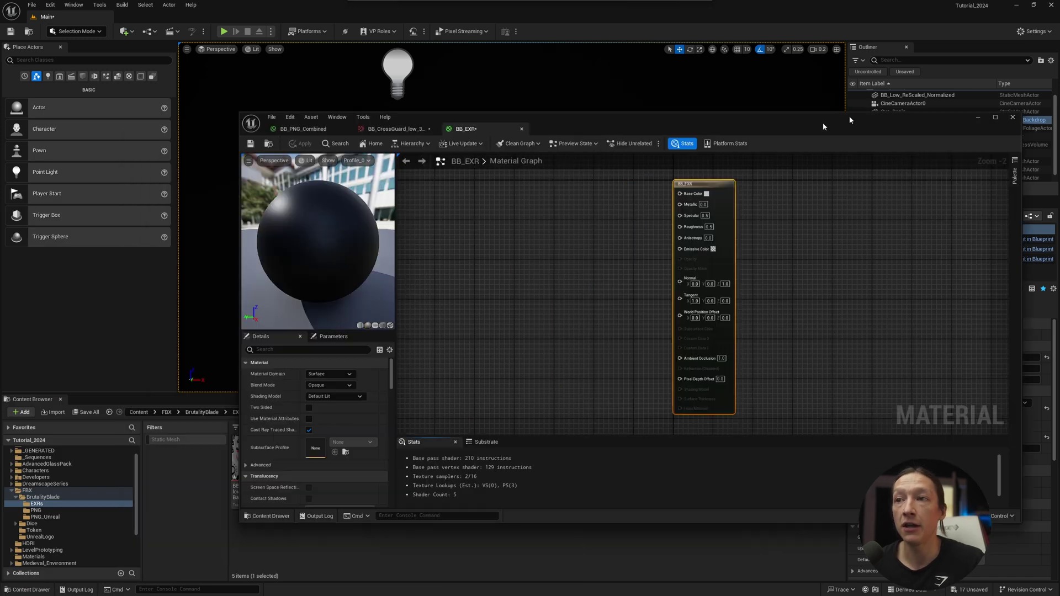
{"action": "left_click_drag", "start_coordinate": [850, 120], "coordinate": [903, 30]}
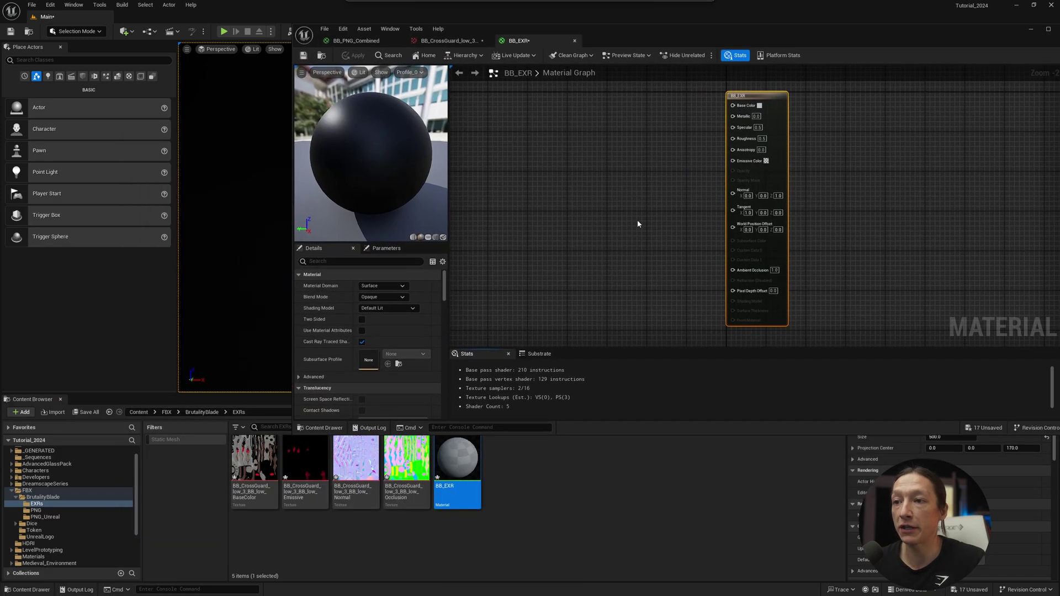
Add the EXR BaseColor, Emissive and Normal textures, wiring them to their matching inputs.
{"action": "left_click_drag", "start_coordinate": [254, 458], "coordinate": [733, 104]}
{"action": "left_click_drag", "start_coordinate": [296, 470], "coordinate": [732, 159]}
{"action": "right_click", "coordinate": [516, 99]}
{"action": "left_click", "coordinate": [559, 119]}
{"action": "left_click_drag", "start_coordinate": [562, 135], "coordinate": [532, 101]}
{"action": "left_click_drag", "start_coordinate": [516, 261], "coordinate": [516, 215]}
{"action": "left_click_drag", "start_coordinate": [356, 458], "coordinate": [486, 312]}
{"action": "right_click_drag", "start_coordinate": [542, 316], "coordinate": [585, 259]}
{"action": "left_click_drag", "start_coordinate": [588, 267], "coordinate": [776, 134]}
Add the packed Occlusion EXR, feed its green channel into Roughness, and save BB_EXR.
{"action": "left_click_drag", "start_coordinate": [407, 469], "coordinate": [479, 174]}
{"action": "left_click_drag", "start_coordinate": [659, 44], "coordinate": [519, 1]}
{"action": "right_click_drag", "start_coordinate": [324, 144], "coordinate": [466, 273]}
{"action": "left_click_drag", "start_coordinate": [393, 172], "coordinate": [472, 195]}
{"action": "left_click", "coordinate": [472, 299], "text": "shift"}
{"action": "left_click", "coordinate": [409, 281]}
{"action": "left_click_drag", "start_coordinate": [416, 319], "coordinate": [675, 343]}
{"action": "left_click_drag", "start_coordinate": [466, 321], "coordinate": [674, 198]}
{"action": "left_click", "coordinate": [9, 33]}
{"action": "left_click_drag", "start_coordinate": [438, 296], "coordinate": [459, 300]}
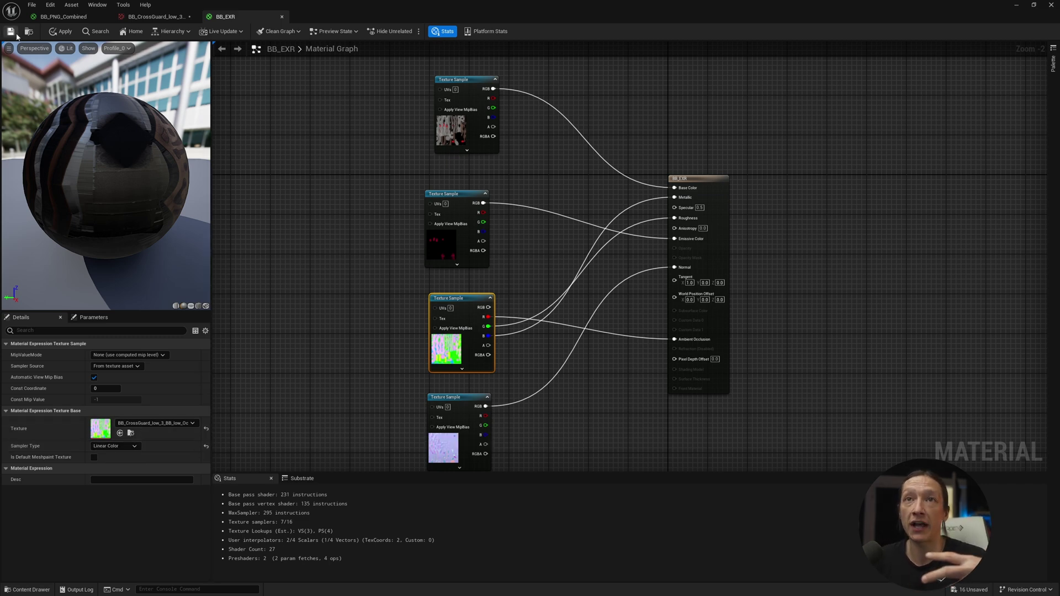
Apply BB_EXR to the sword's Element 0 material slot and rotate the environment lighting around it.
{"action": "key", "text": "super+Down"}
{"action": "key", "text": "super+Down"}
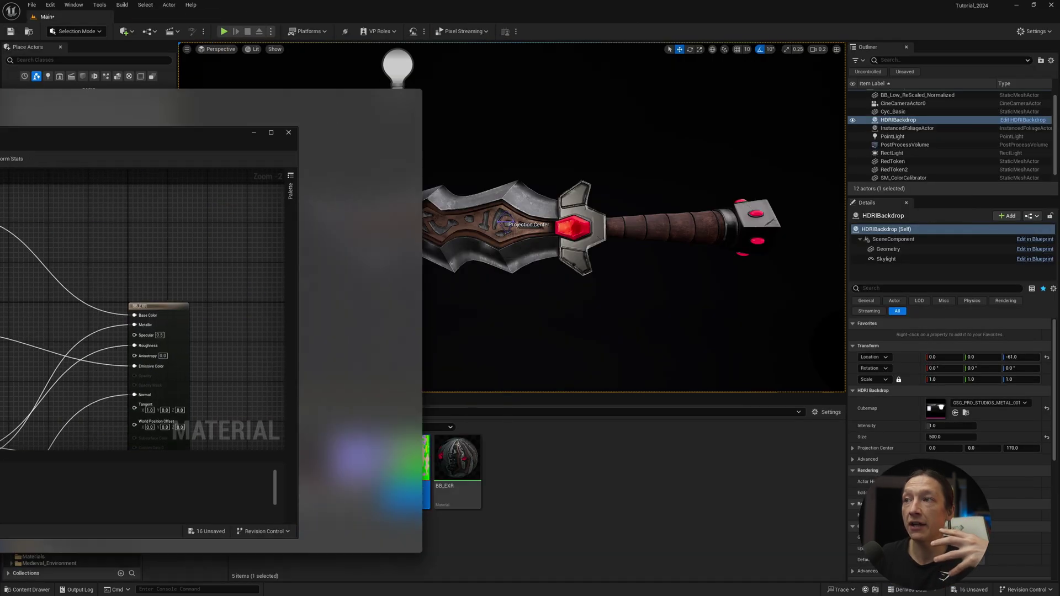
{"action": "left_click", "coordinate": [480, 248]}
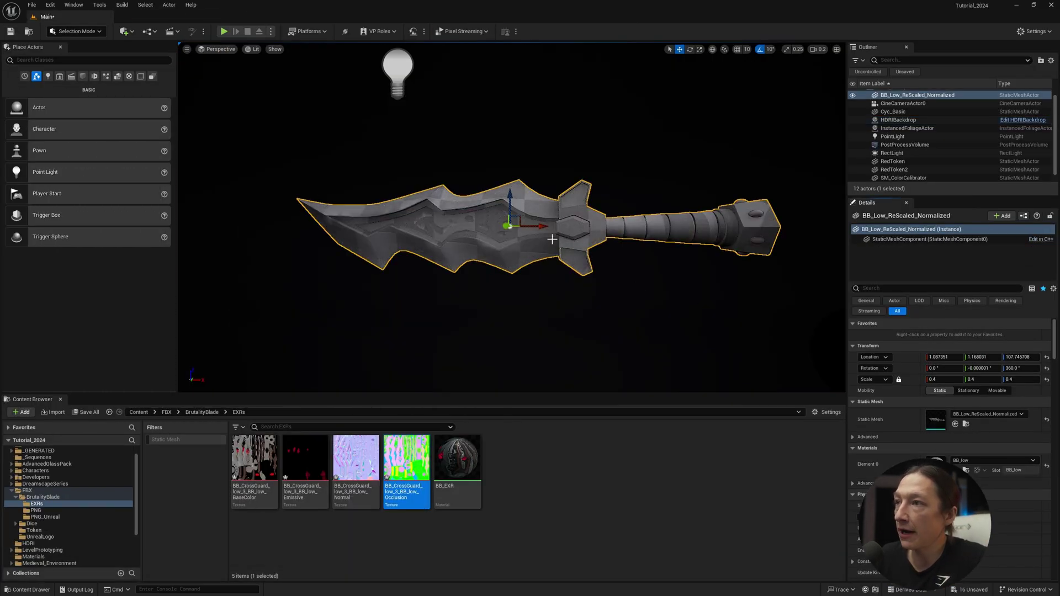
{"action": "left_click", "coordinate": [457, 463]}
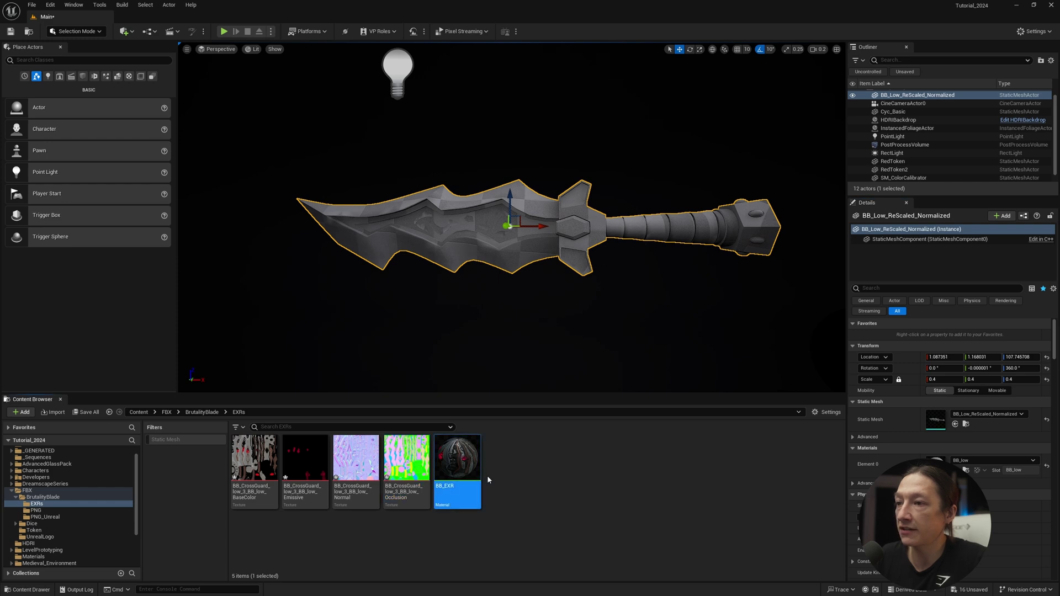
{"action": "left_click_drag", "start_coordinate": [457, 464], "coordinate": [517, 226]}
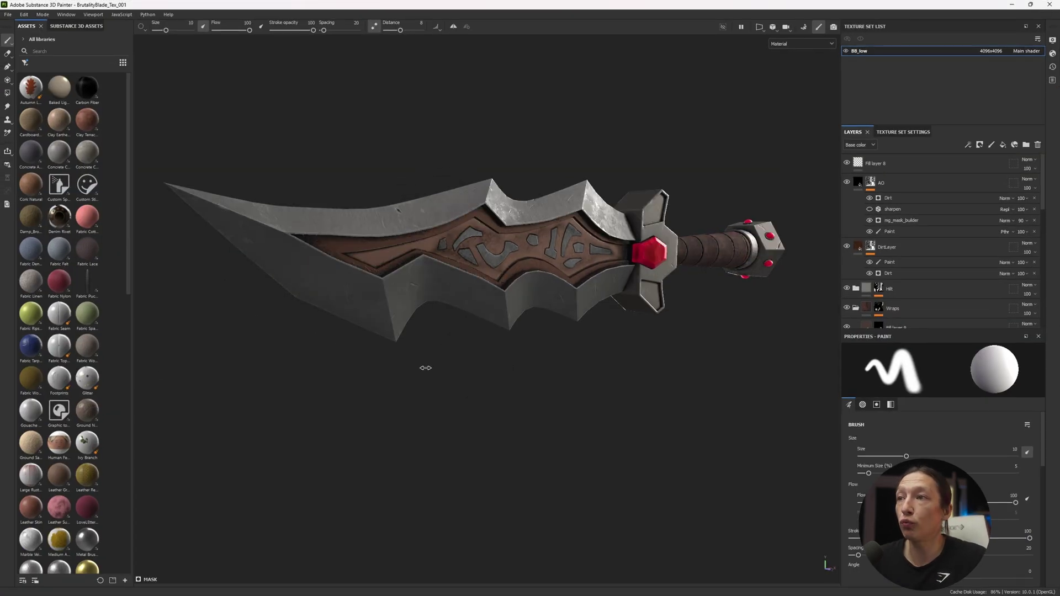
{"action": "right_click_drag", "start_coordinate": [425, 368], "coordinate": [497, 360], "text": "shift"}
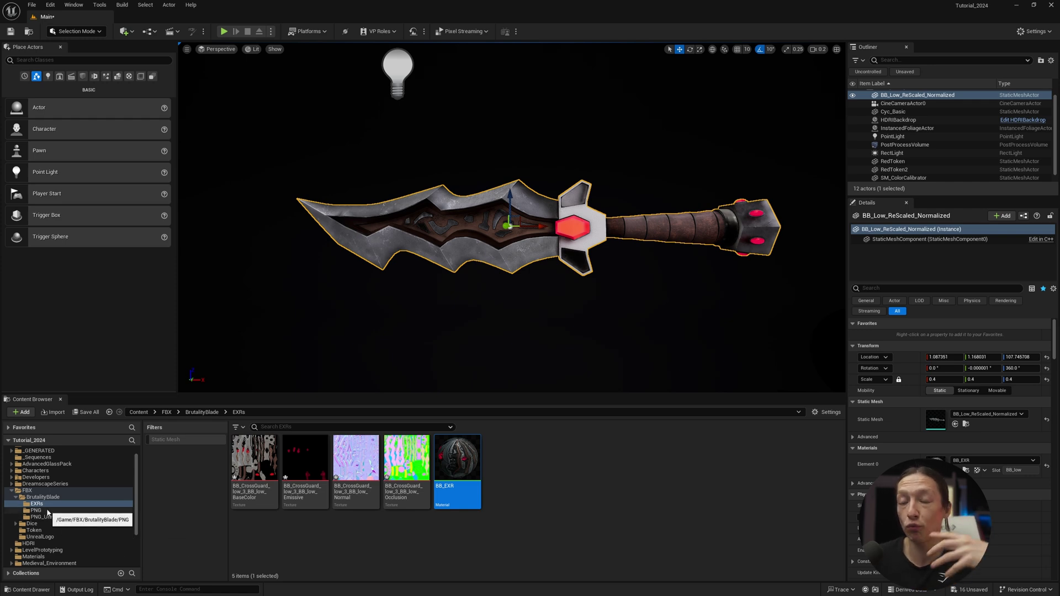
Try applying BB_PNGDemo from the PNG folder to the sword, then reselect the sword.
{"action": "left_click", "coordinate": [47, 513]}
{"action": "left_click_drag", "start_coordinate": [562, 460], "coordinate": [569, 465]}
{"action": "left_click", "coordinate": [553, 365]}
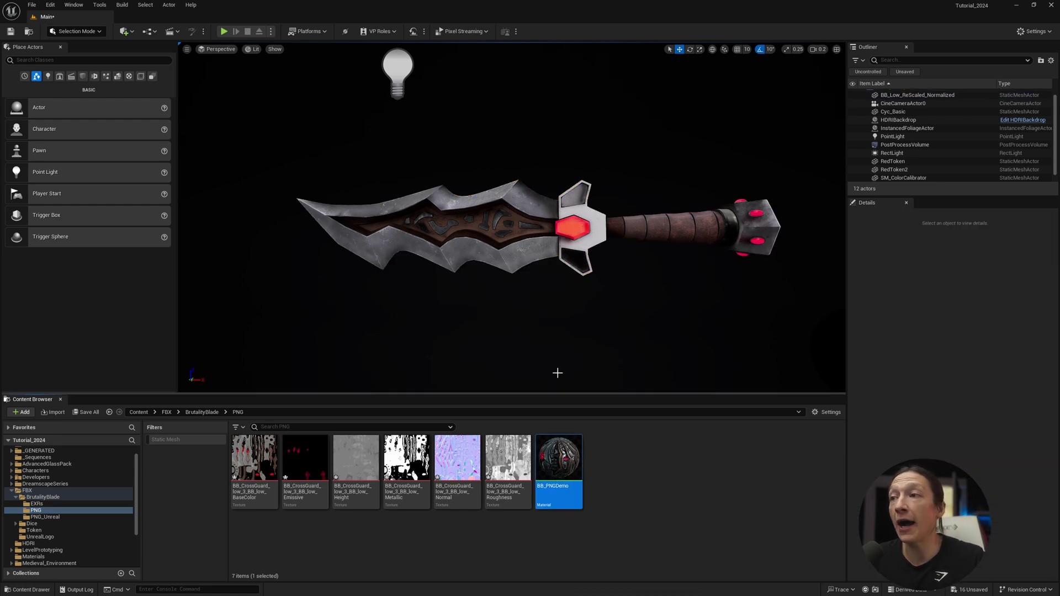
{"action": "left_click", "coordinate": [441, 246]}
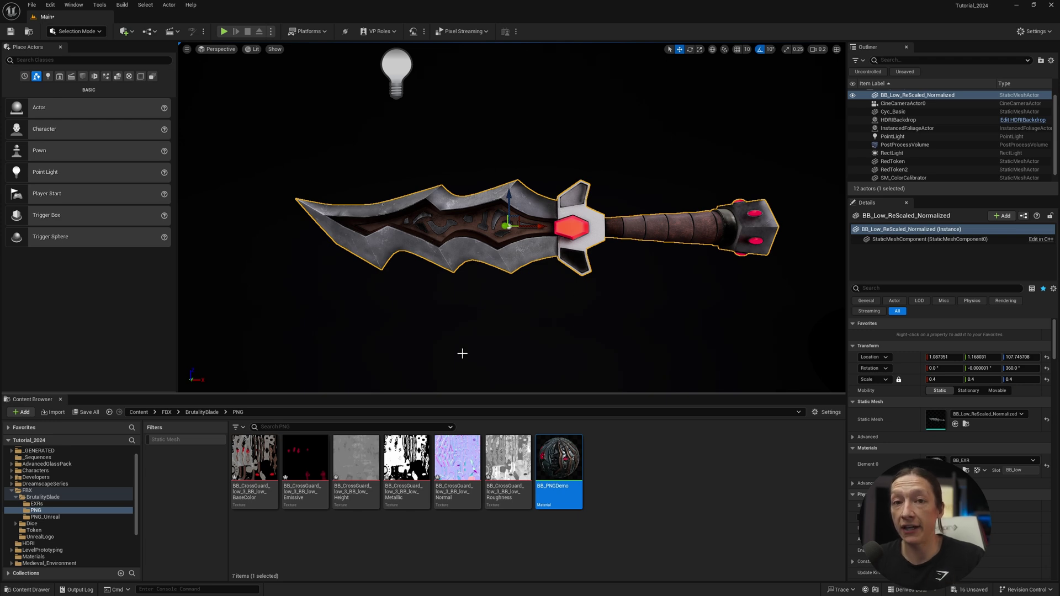
Inspect the Occlusion EXR texture's settings in the EXRs folder, then select BB_EXR.
{"action": "left_click", "coordinate": [37, 504]}
{"action": "left_click", "coordinate": [420, 457]}
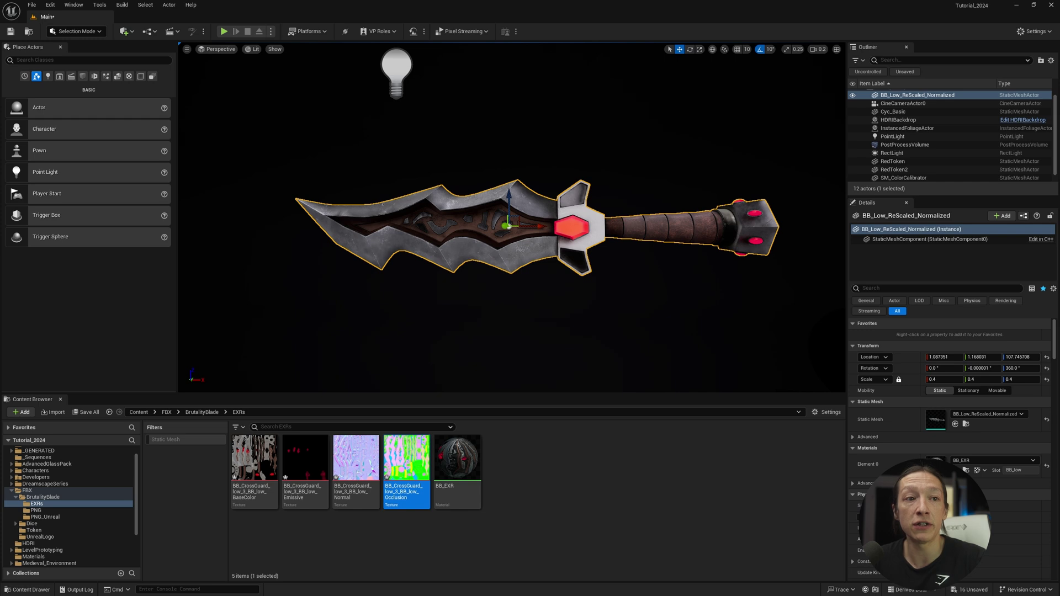
{"action": "double_click", "coordinate": [407, 458]}
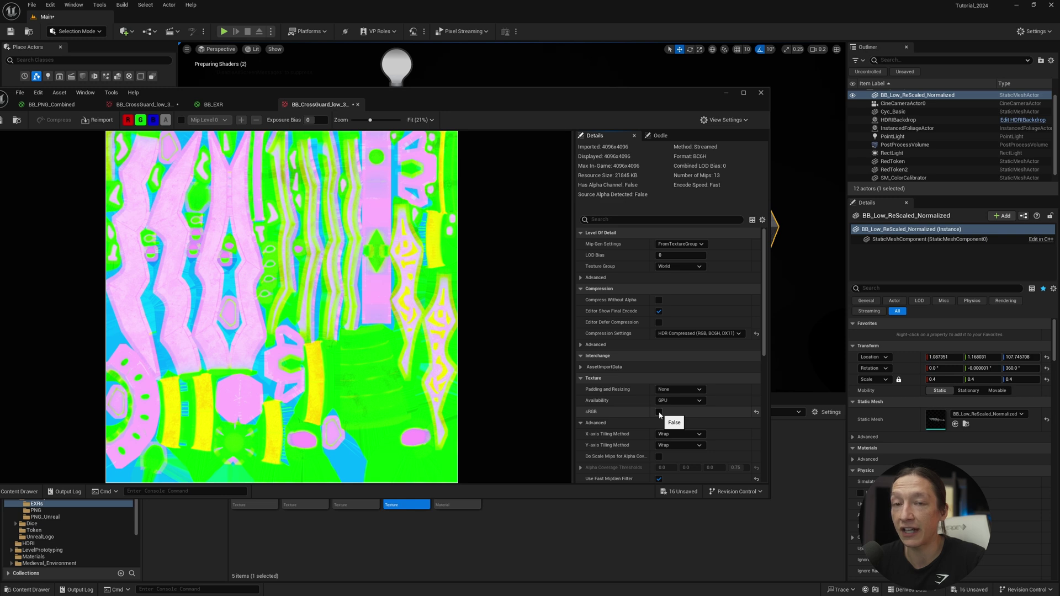
{"action": "left_click", "coordinate": [760, 94]}
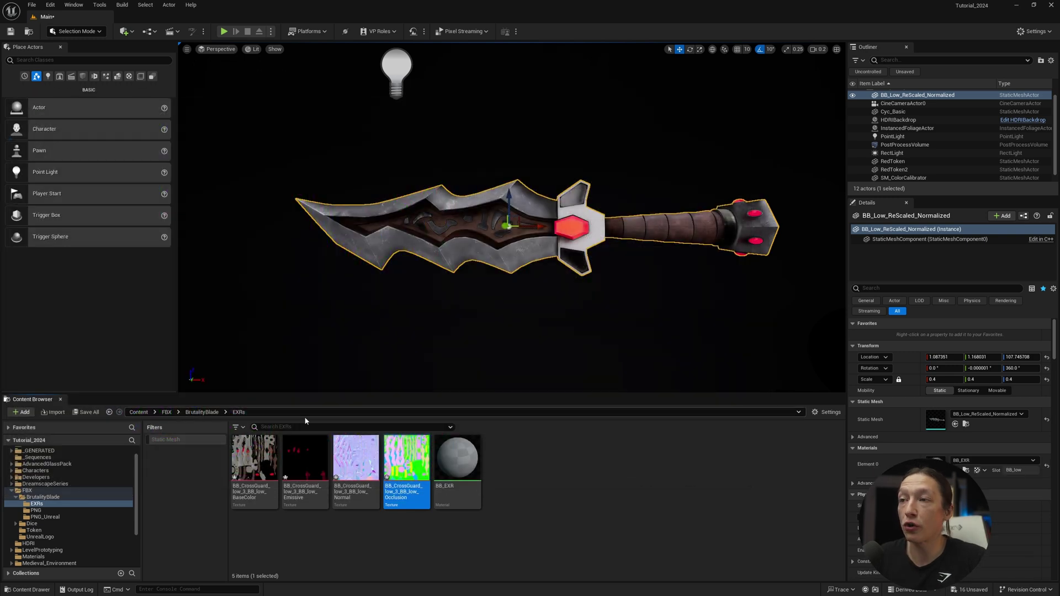
{"action": "left_click", "coordinate": [465, 439]}
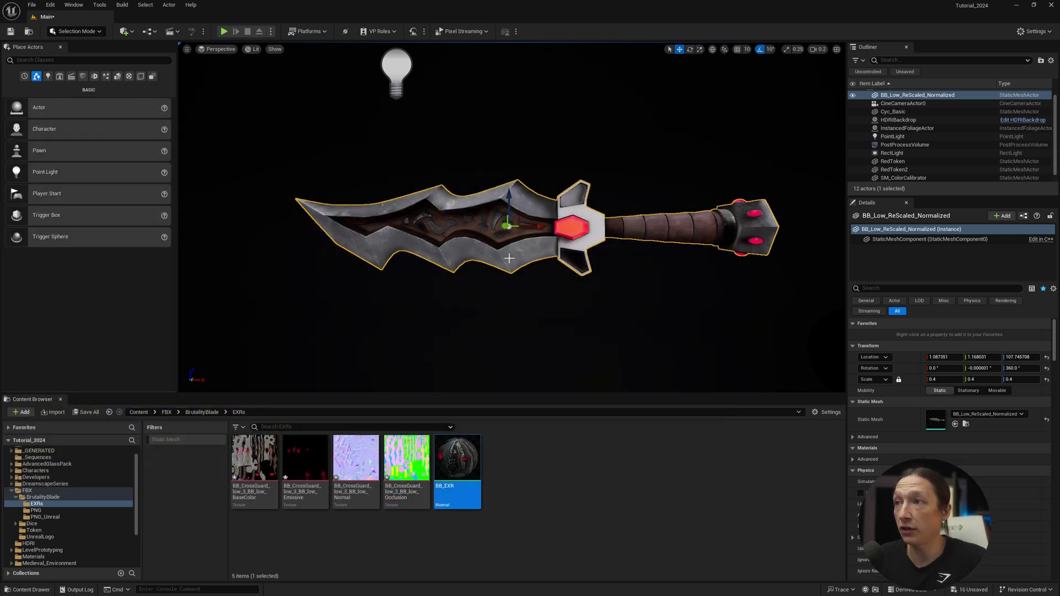
Put BB_PNG_Combined on the sword for comparison, then switch it to BB_PNGDemo.
{"action": "left_click", "coordinate": [55, 518]}
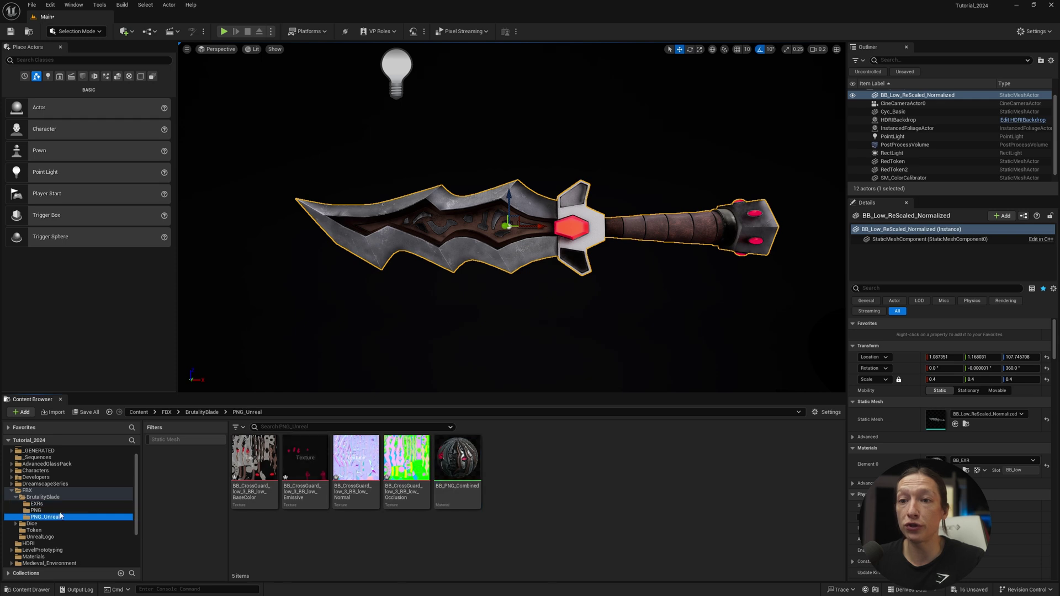
{"action": "left_click_drag", "start_coordinate": [453, 466], "coordinate": [513, 248]}
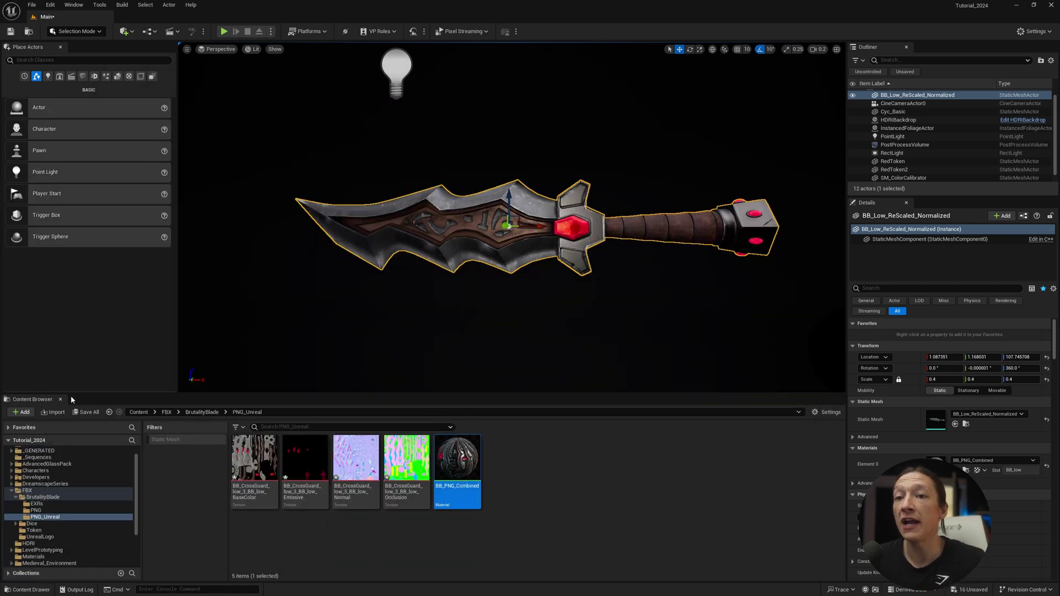
{"action": "left_click", "coordinate": [36, 510]}
{"action": "left_click_drag", "start_coordinate": [558, 463], "coordinate": [547, 241]}
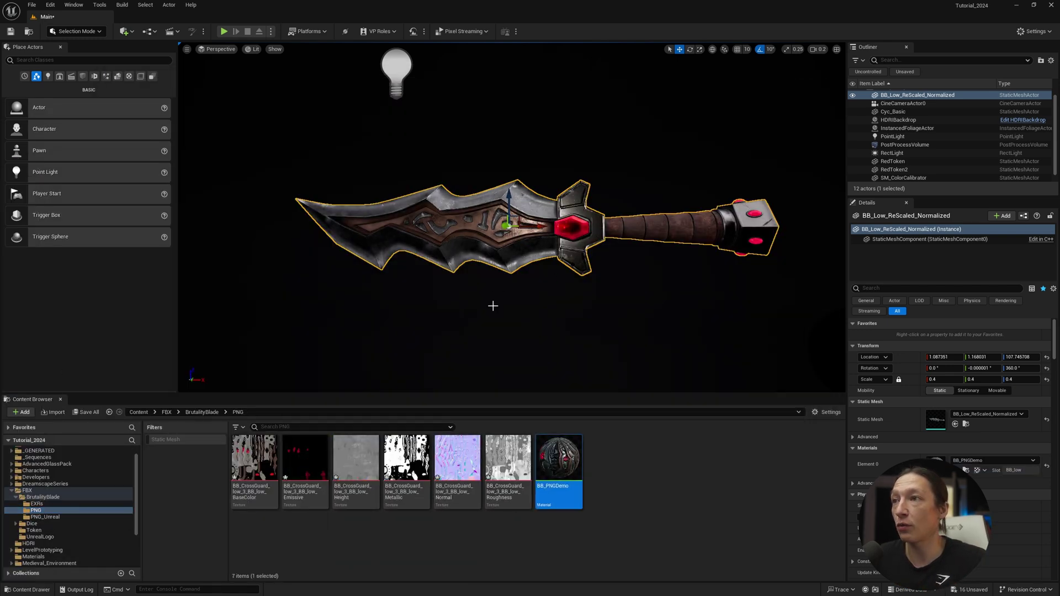